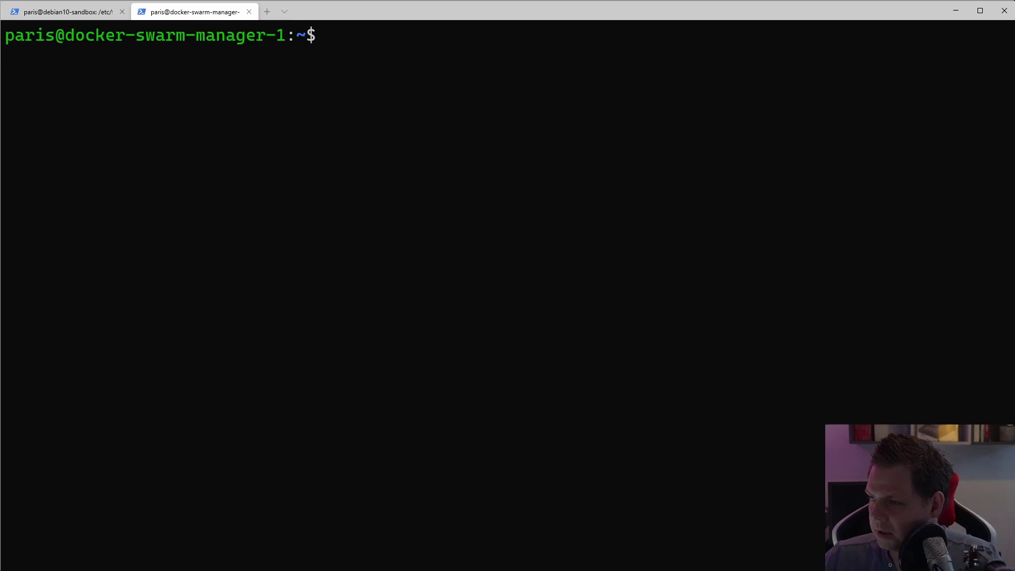
- Download the Metricbeat 7.6.2 .deb package with curl and install it with sudo dpkg -i
text(curl -L -O https://artifacts.elastic.co/downloads/beats/metricbeat/metricbeat-7.6.2-amd64.deb)
key(Return)
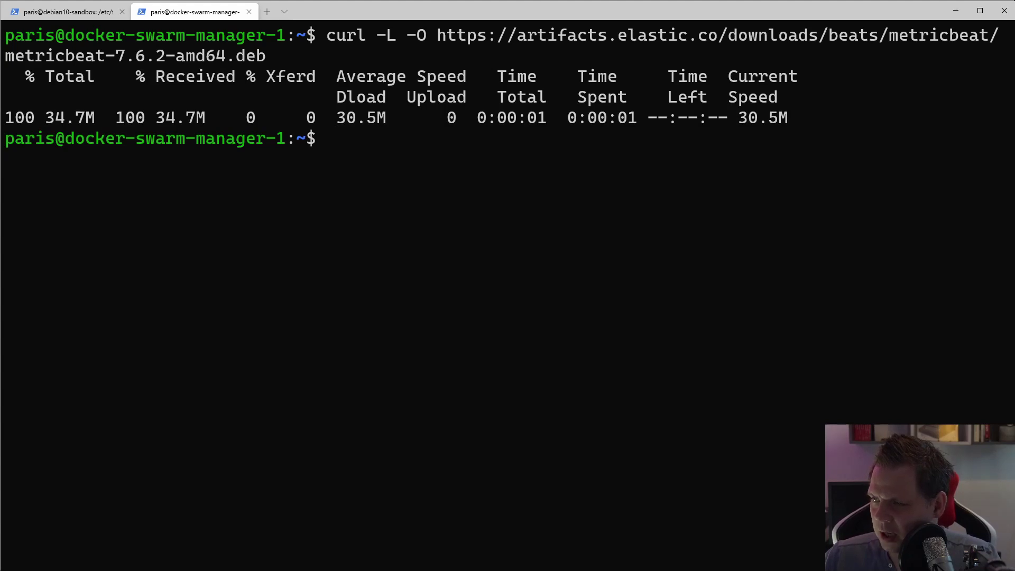
text(sudo dpkg -i metricbeat-7.6.2-amd64.deb)
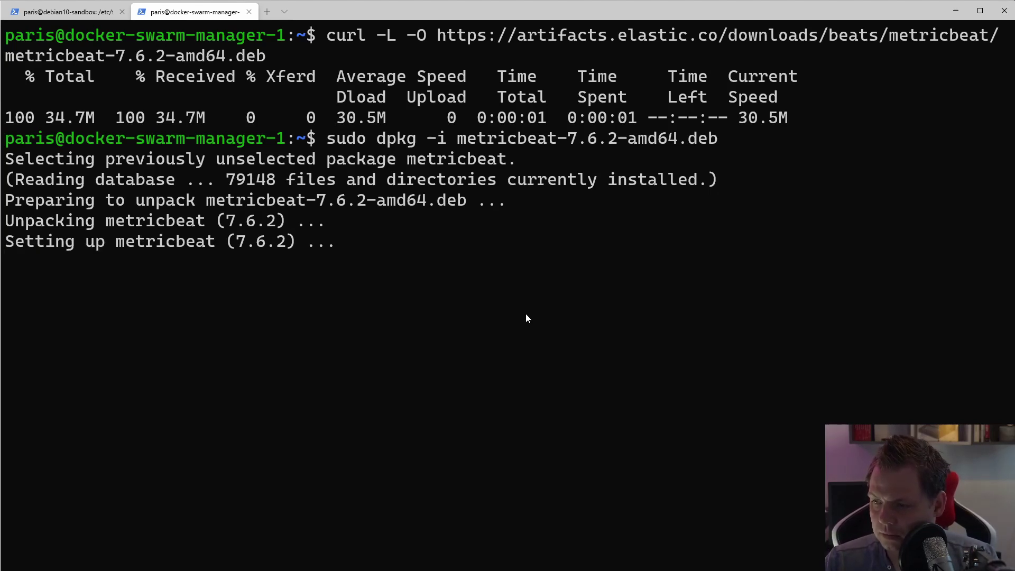
text(c)
key(BackSpace)
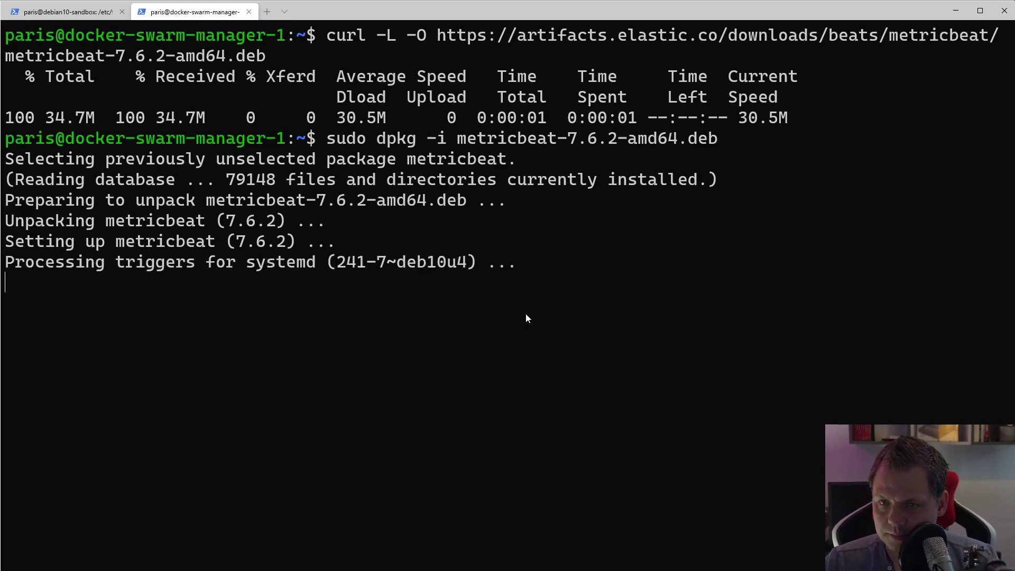
- Change into /etc/metricbeat and begin opening metricbeat.yml with sudo nano
text(cd )
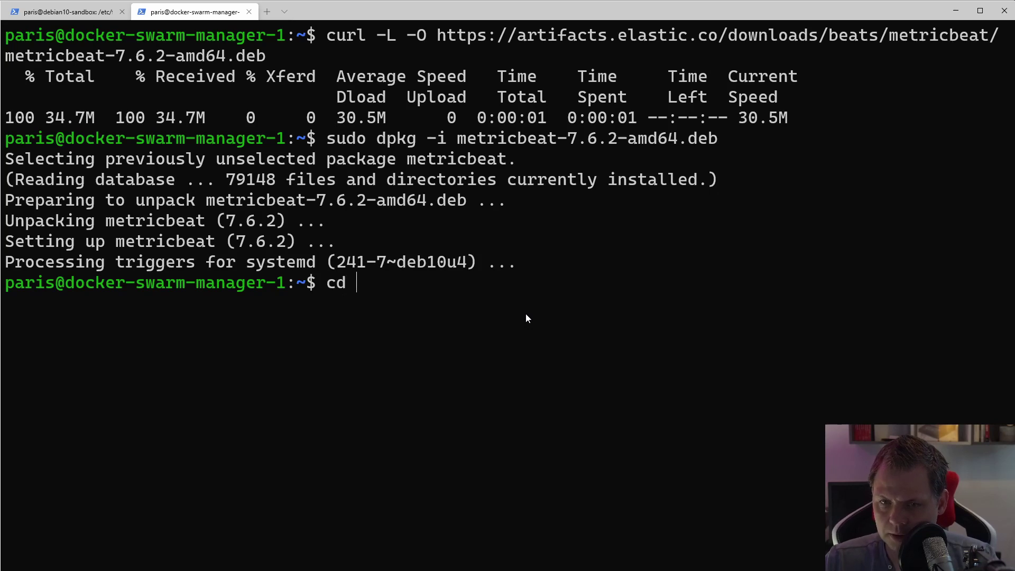
text(/etc/met)
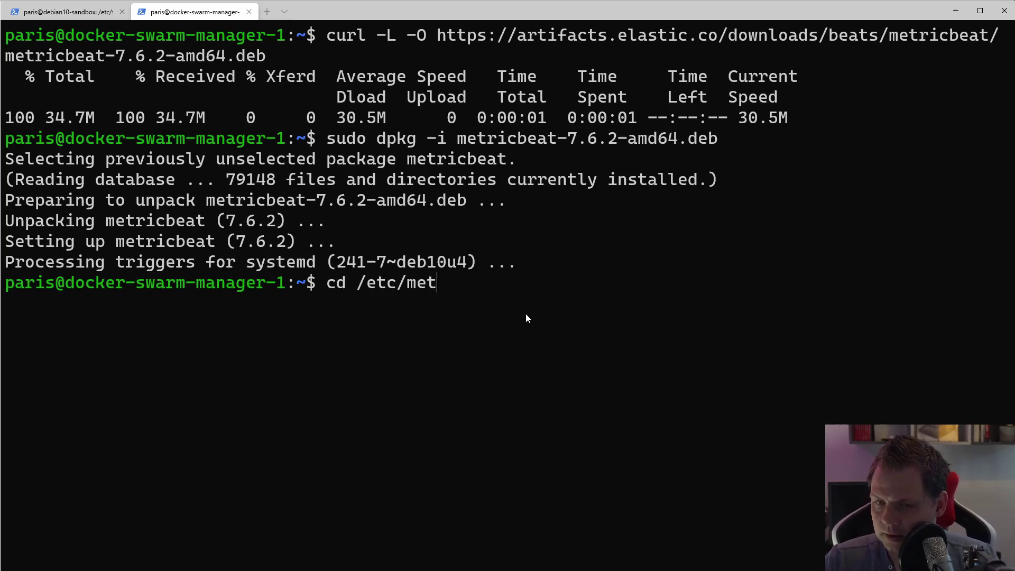
key(Tab)
key(Return)
text(sudo met)
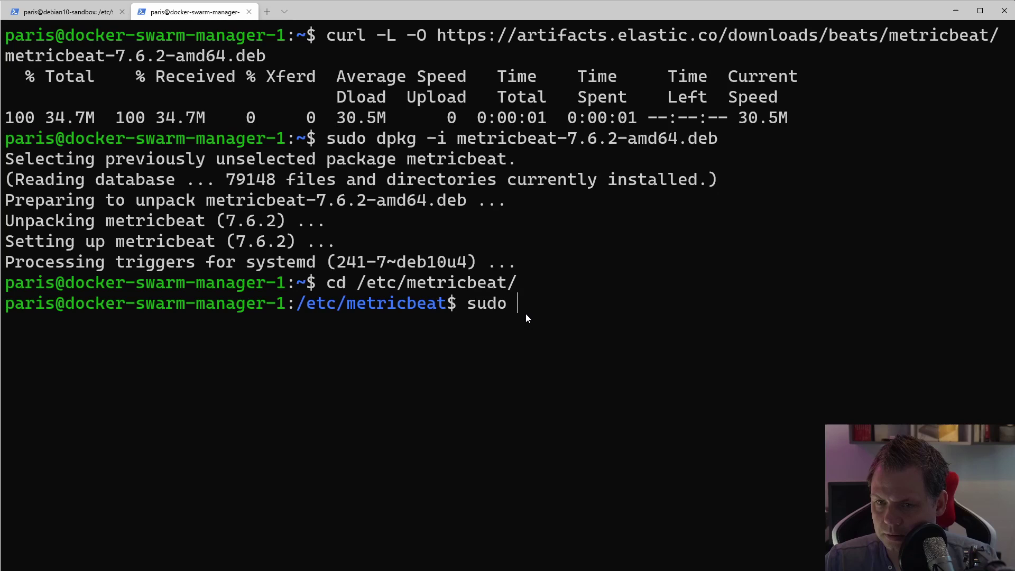
key(Tab)
key(BackSpace)
key(BackSpace)
key(BackSpace)
key(BackSpace)
key(BackSpace)
key(BackSpace)
key(BackSpace)
key(BackSpace)
key(BackSpace)
key(BackSpace)
key(BackSpace)
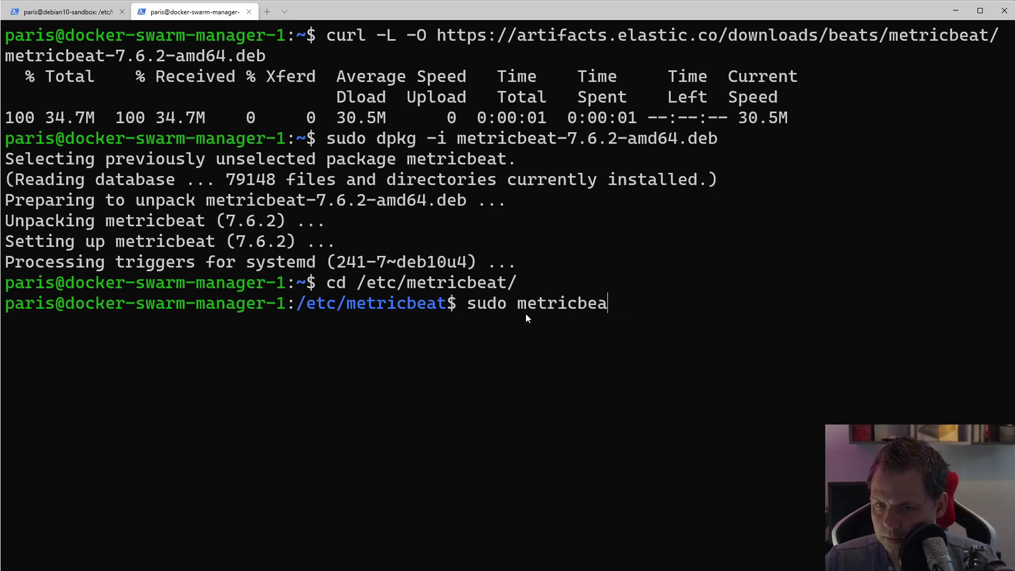
text(nano met)
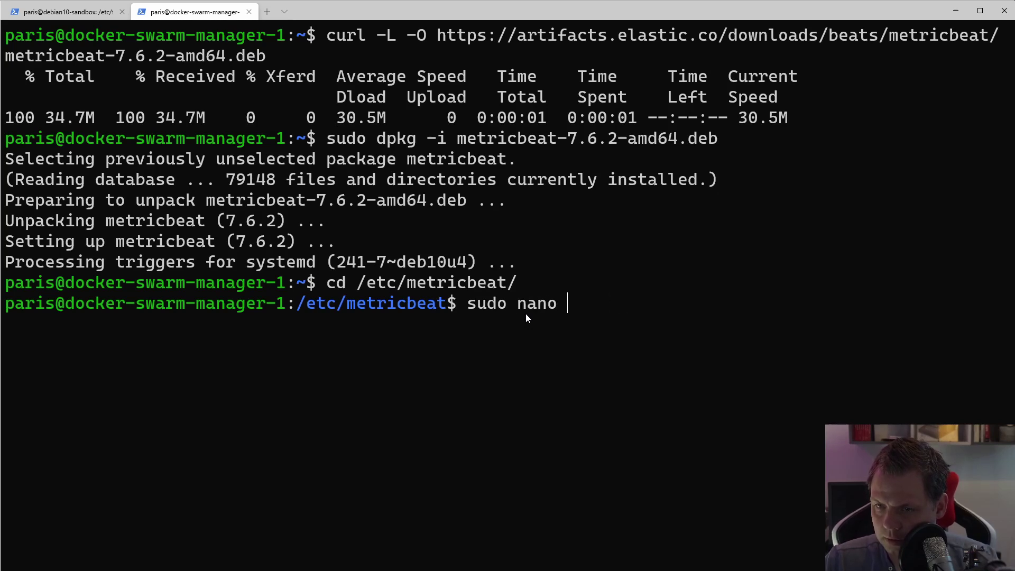
key(Tab)
key(Return)
key(ctrl+x)
key(Up)
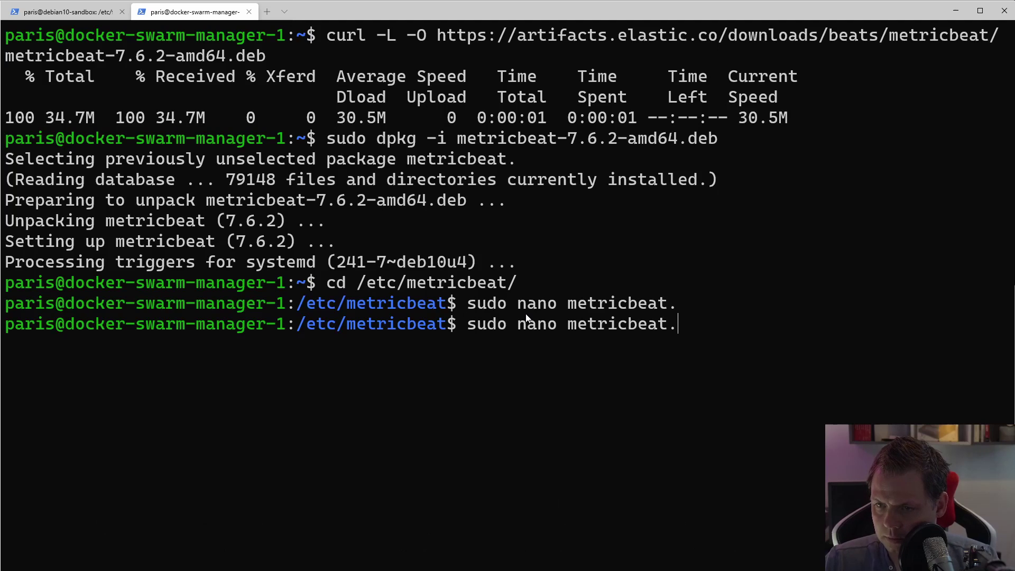
- Open metricbeat.yml in nano and find the output.elasticsearch section
text(yml)
key(Return)
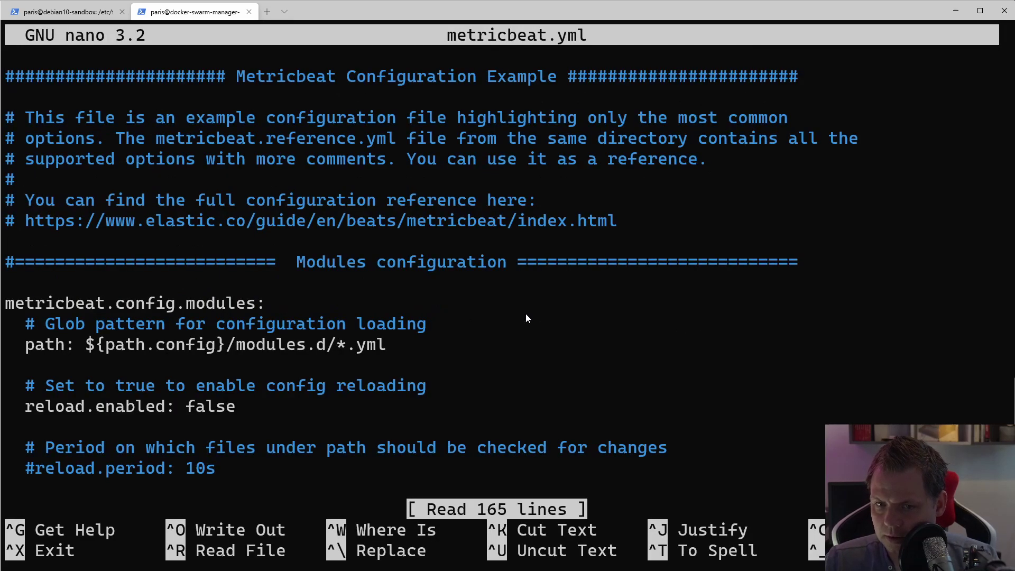
key(ctrl+w)
text(output)
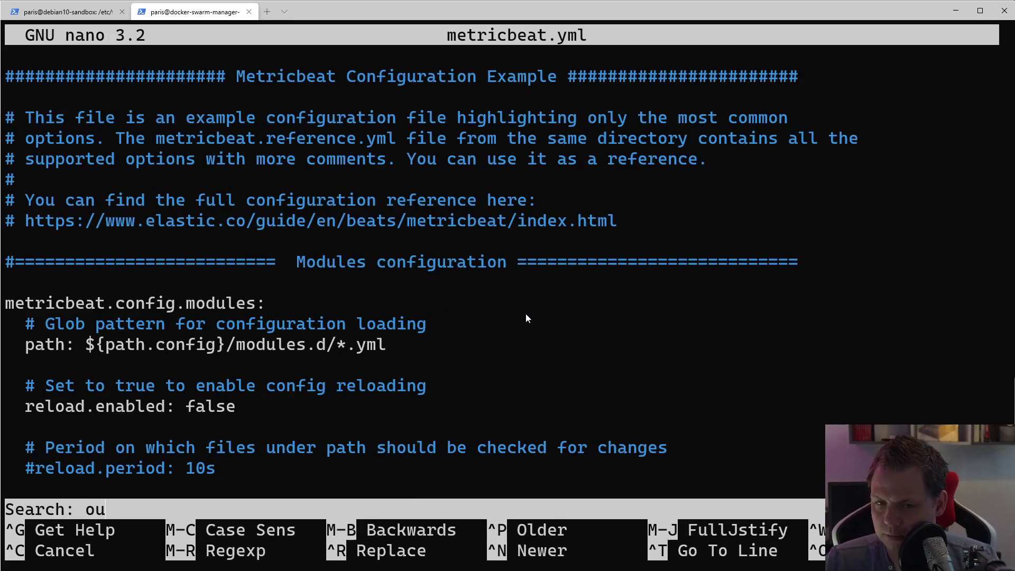
key(BackSpace)
key(BackSpace)
text(ut)
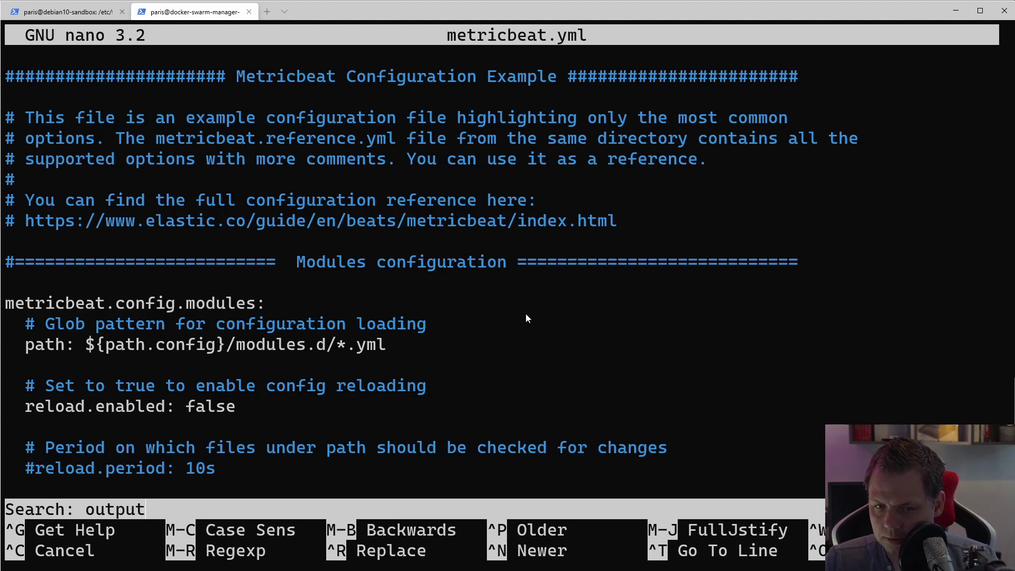
text(.el)
key(Return)
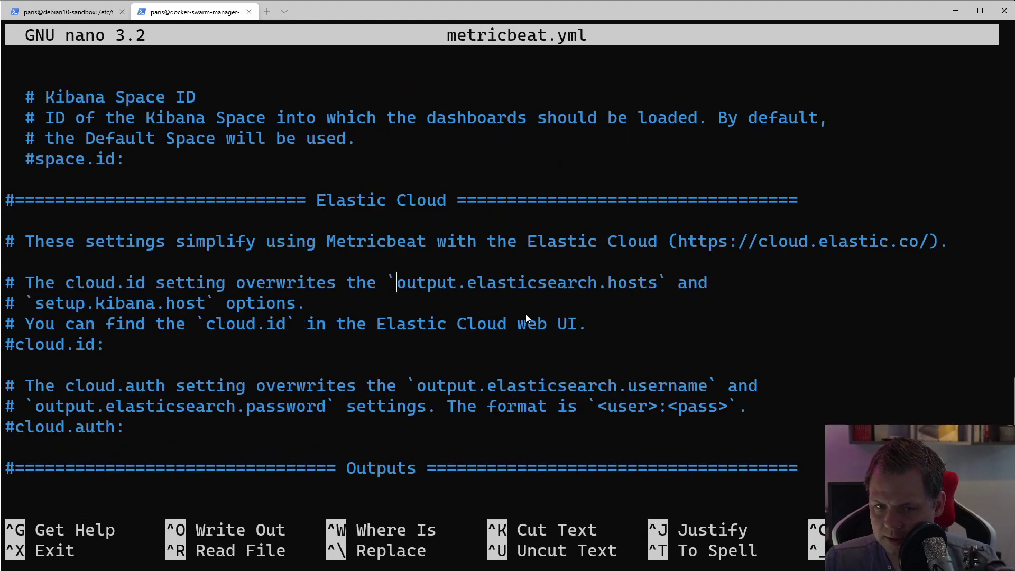
key(ctrl+w)
key(Return)
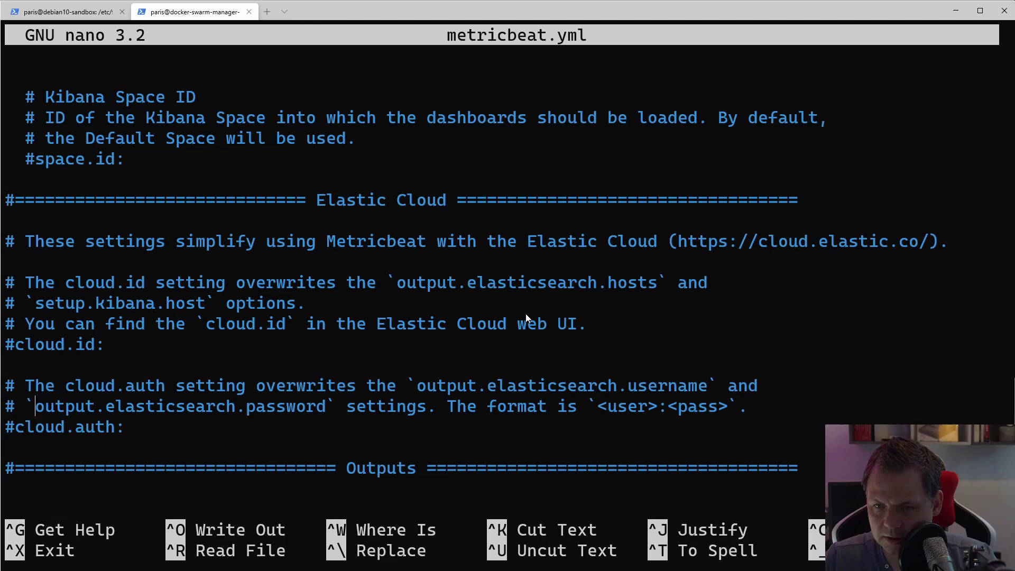
key(ctrl+w)
key(Return)
- Change the Elasticsearch hosts value from localhost to 192.168.150.20:9200
key(End)
key(Left)
key(Left)
key(Left)
key(Left)
key(Left)
key(Left)
key(Left)
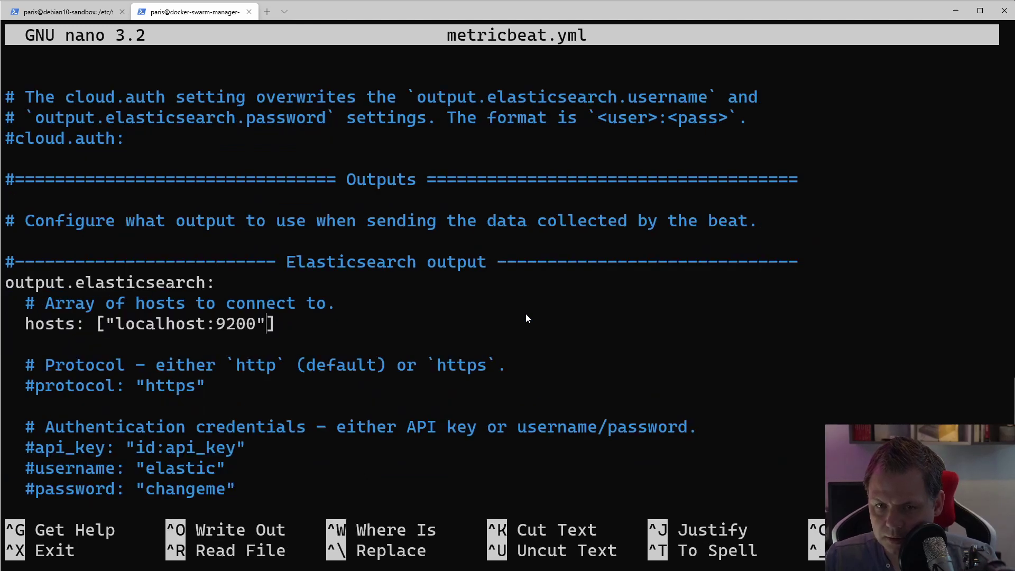
key(BackSpace)
key(BackSpace)
key(BackSpace)
key(BackSpace)
key(BackSpace)
key(BackSpace)
key(BackSpace)
key(BackSpace)
key(BackSpace)
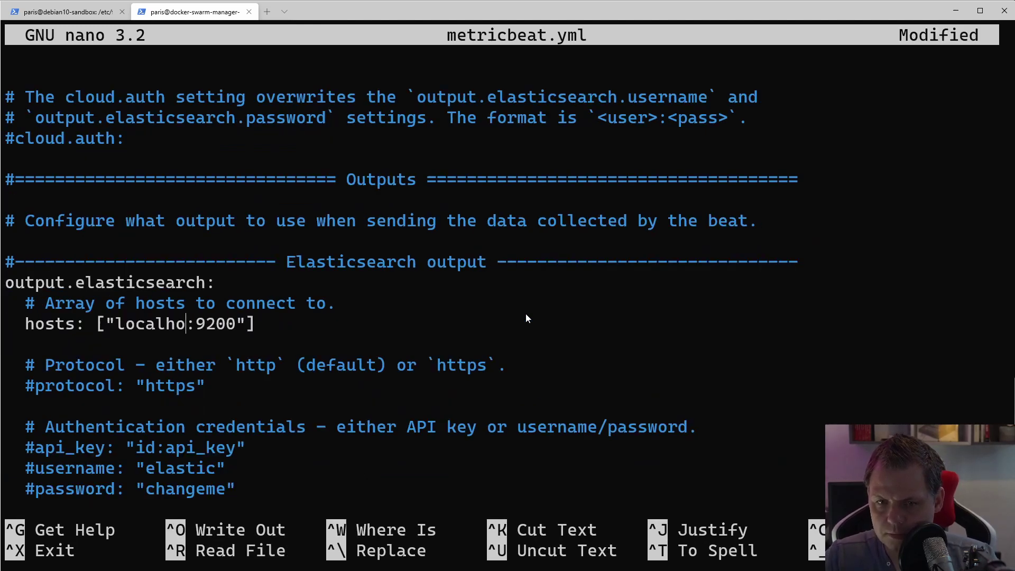
text(192.168.15)
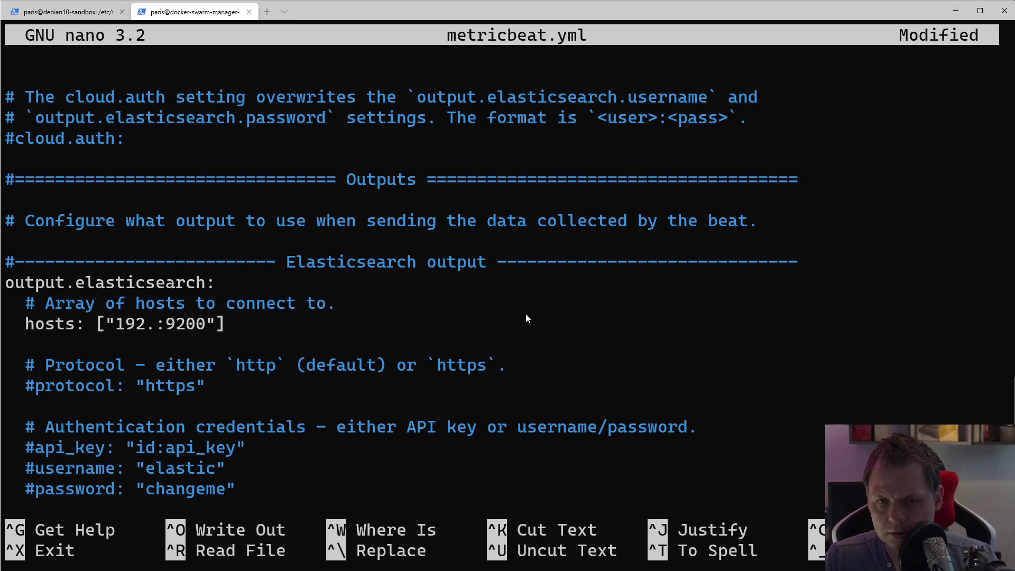
text(0.20)
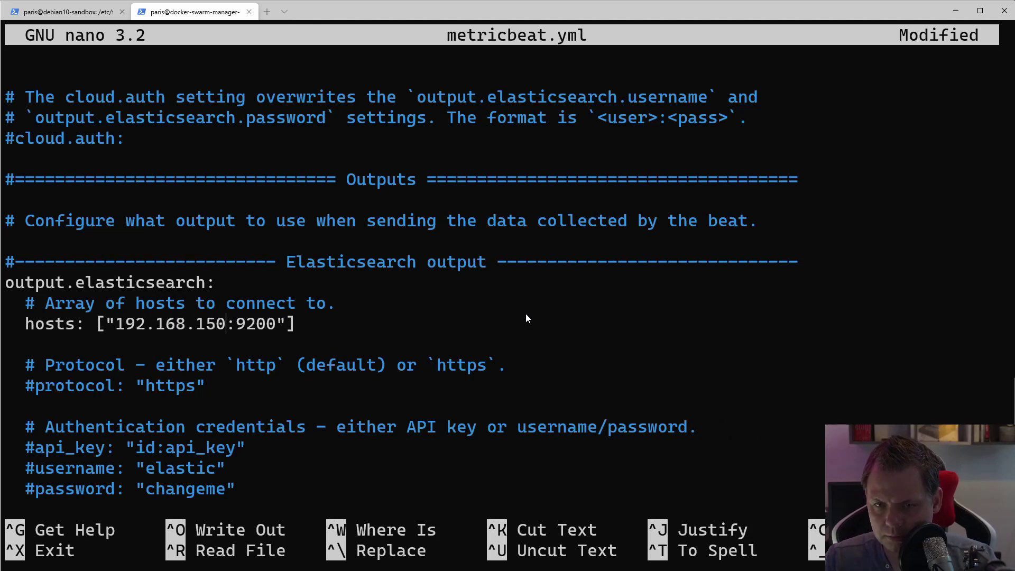
- Uncomment the username and password lines under the Elasticsearch output
key(Down)
key(Down)
key(Down)
key(Down)
key(Down)
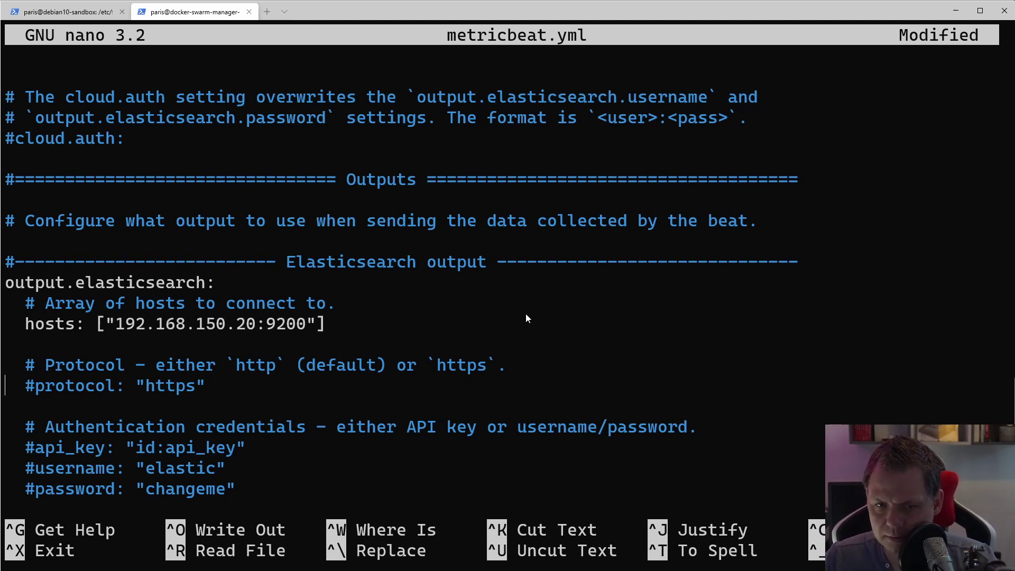
key(Right)
key(Right)
key(Delete)
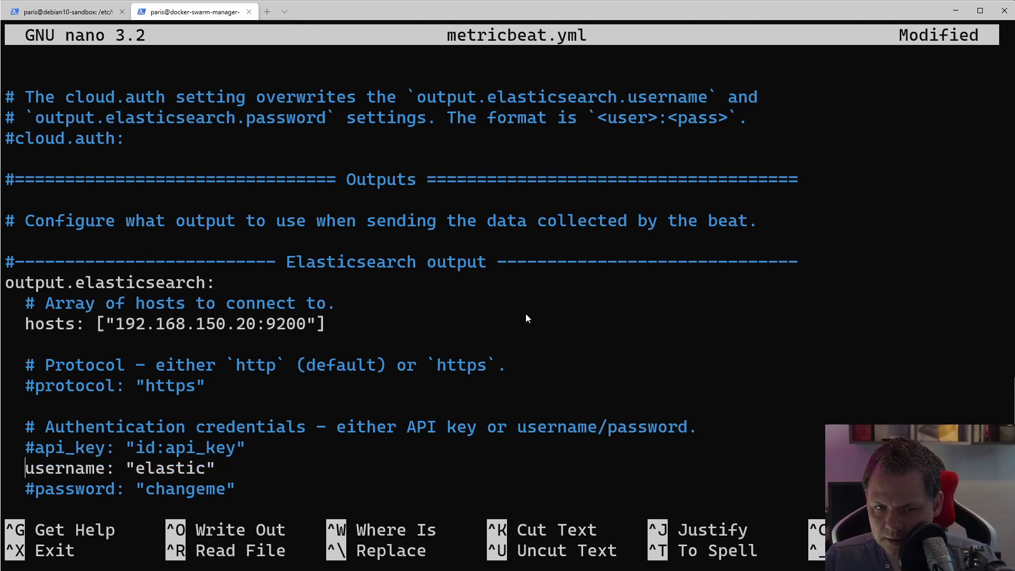
key(Down)
key(Delete)
key(Down)
key(Down)
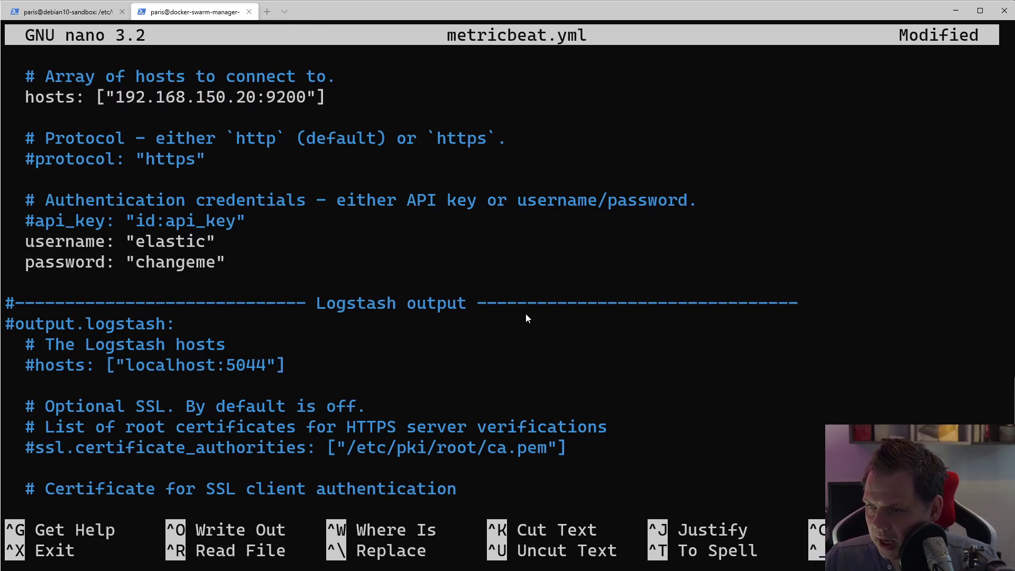
- Find the setup.kibana section and uncomment its host line
key(ctrl+w)
text(setup)
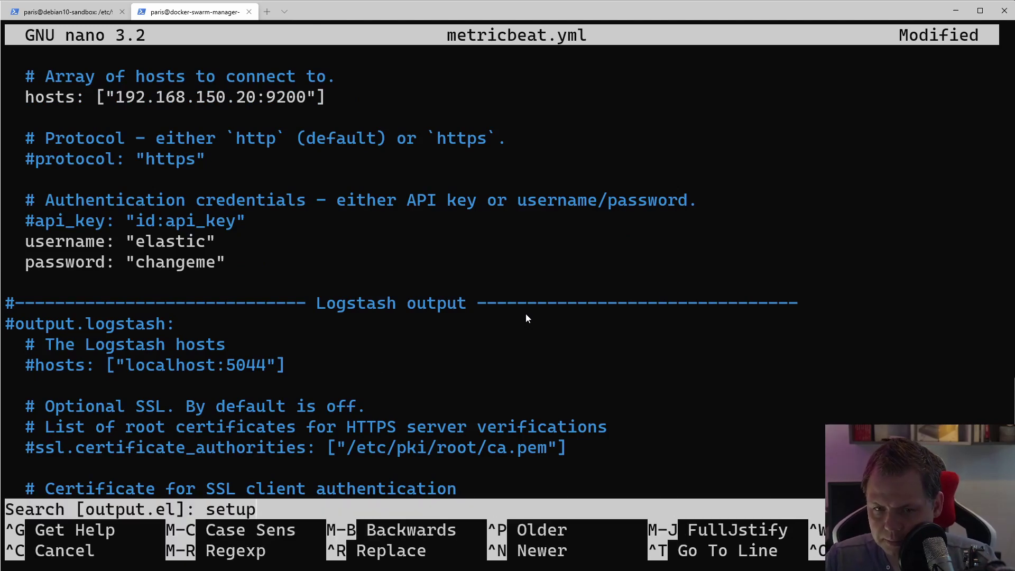
text(.kiban)
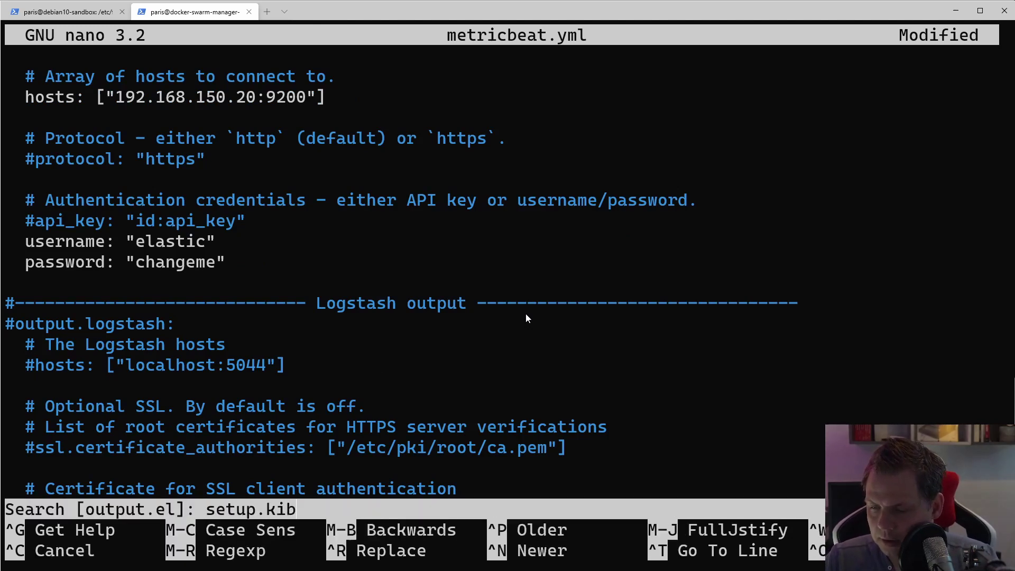
key(Return)
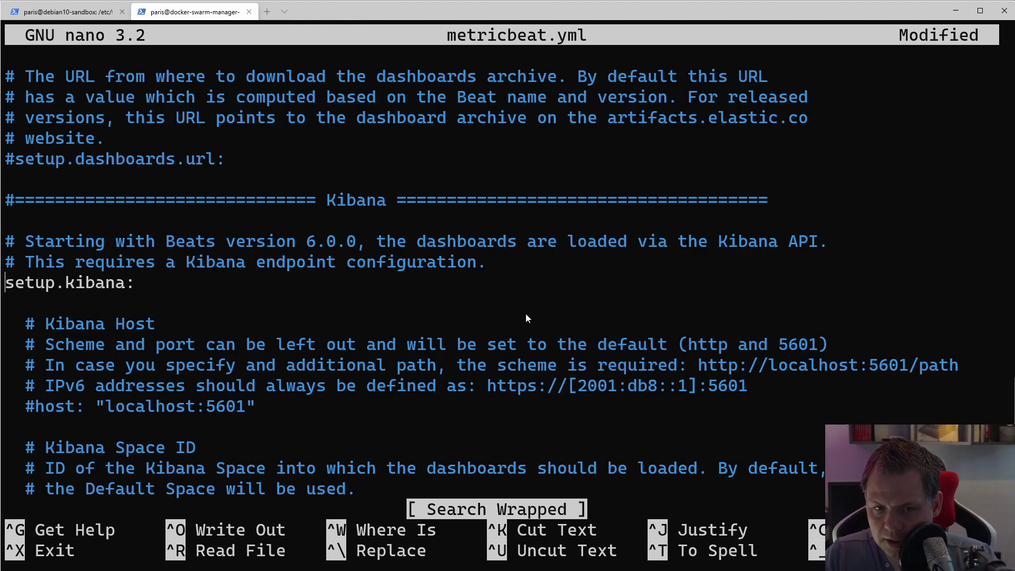
key(Down)
key(Down)
key(Down)
key(Down)
key(Down)
key(Down)
key(Down)
key(Up)
key(Right)
key(Right)
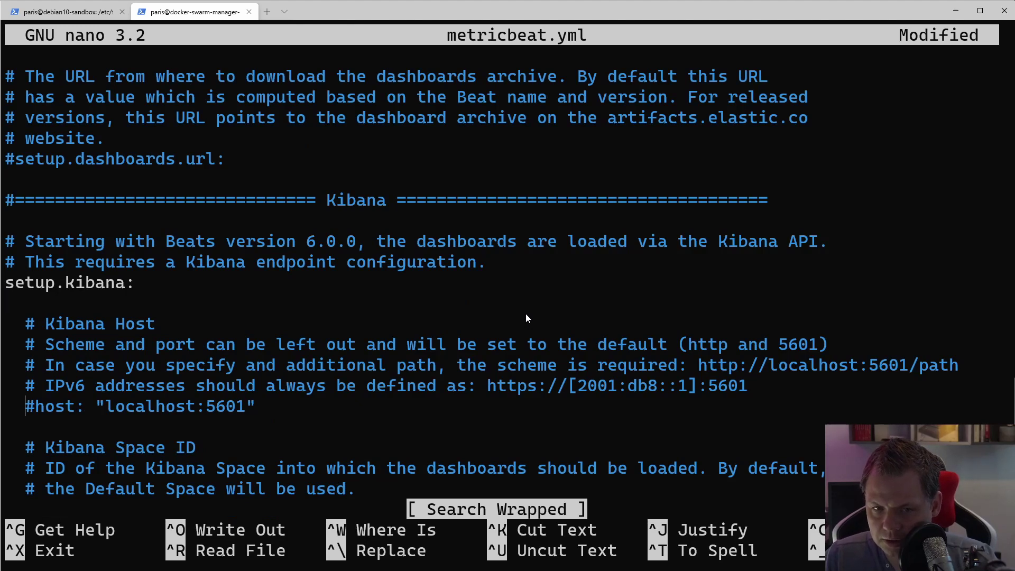
key(Delete)
- Replace localhost with 192.168.150.20 in the Kibana host and save metricbeat.yml
key(Right)
key(Right)
key(Right)
key(Right)
key(Right)
key(Right)
key(Right)
key(Right)
key(Right)
key(Left)
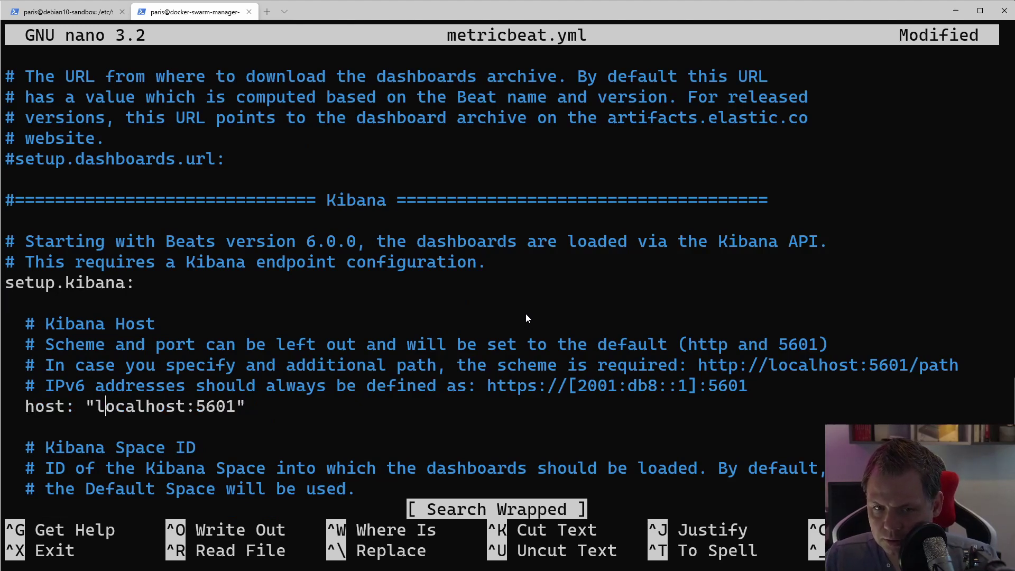
key(Left)
key(Delete)
key(Delete)
key(Delete)
key(Delete)
key(Delete)
key(Delete)
key(Delete)
key(Delete)
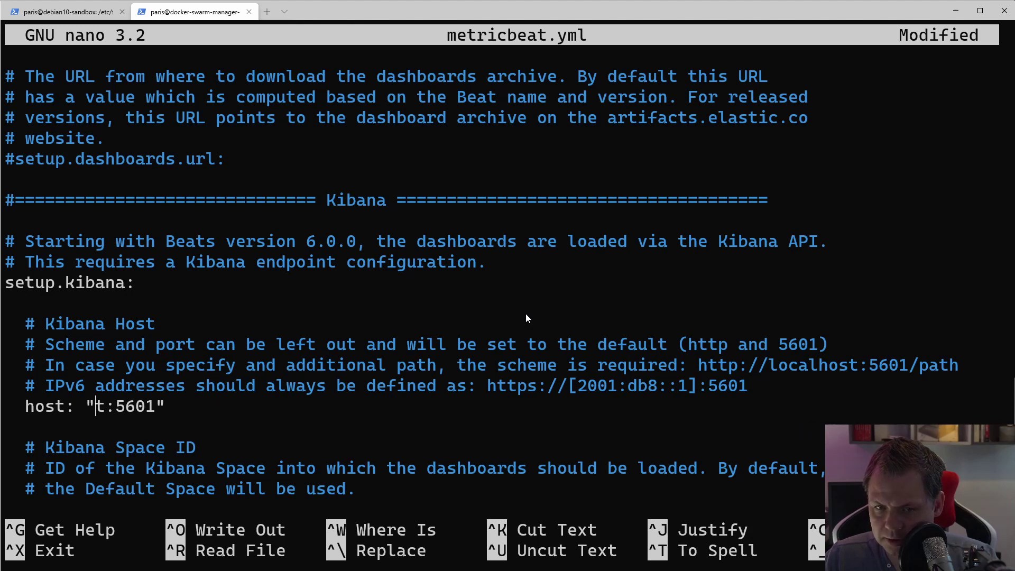
key(Delete)
text(192.168.)
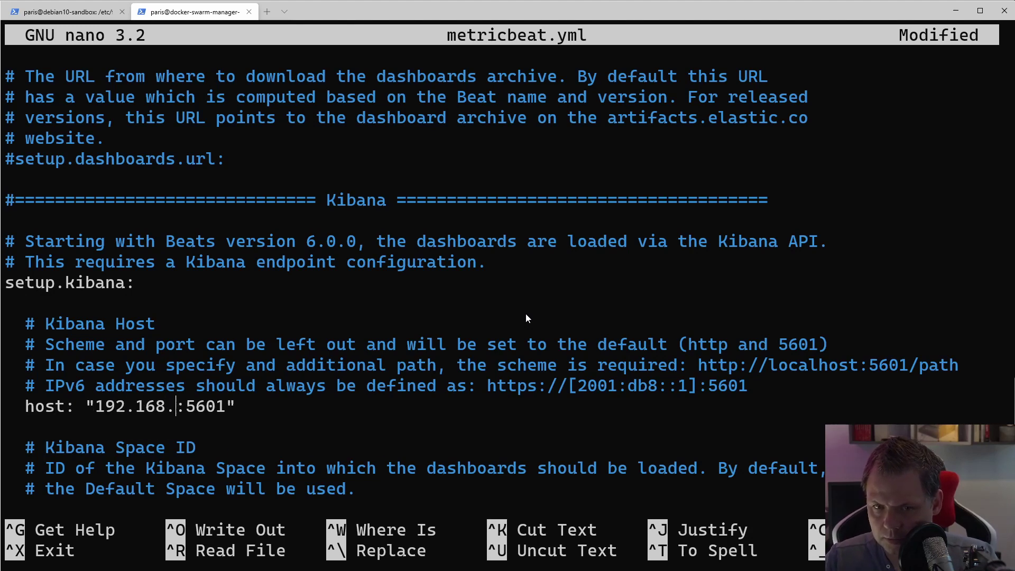
text(150.20)
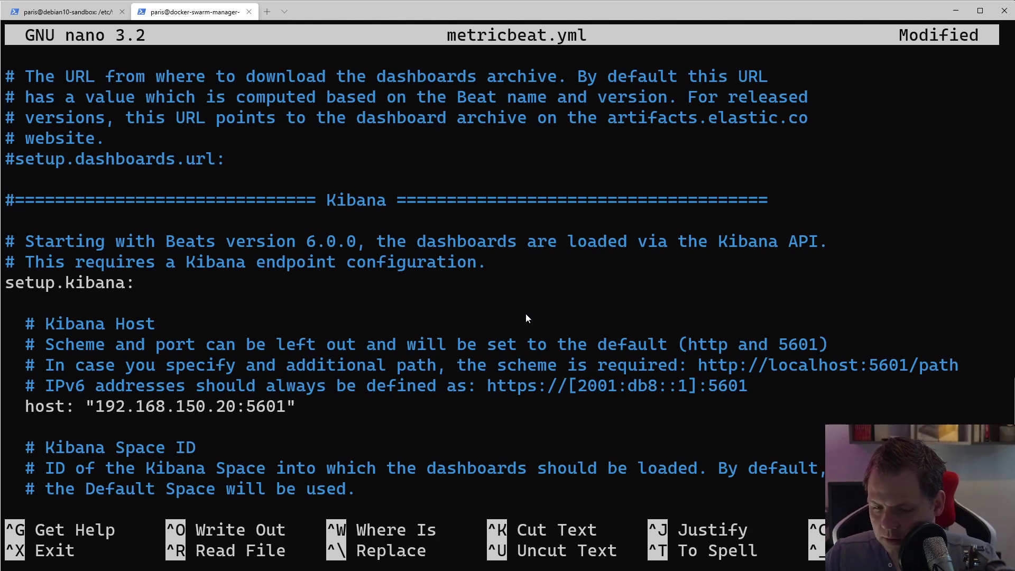
key(ctrl+o)
key(Return)
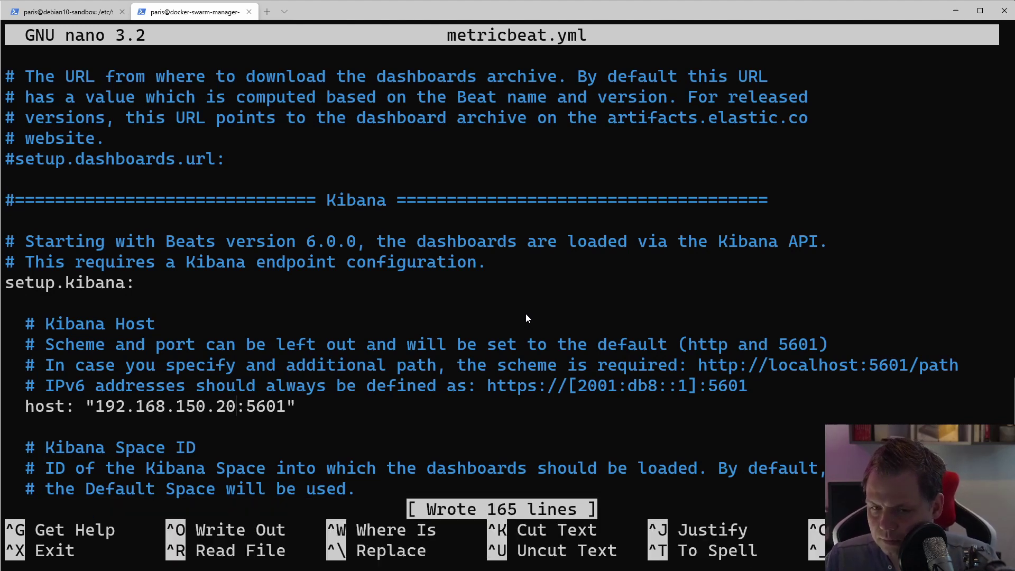
- Exit nano and enable the docker module with sudo metricbeat modules enable docker
key(ctrl+x)
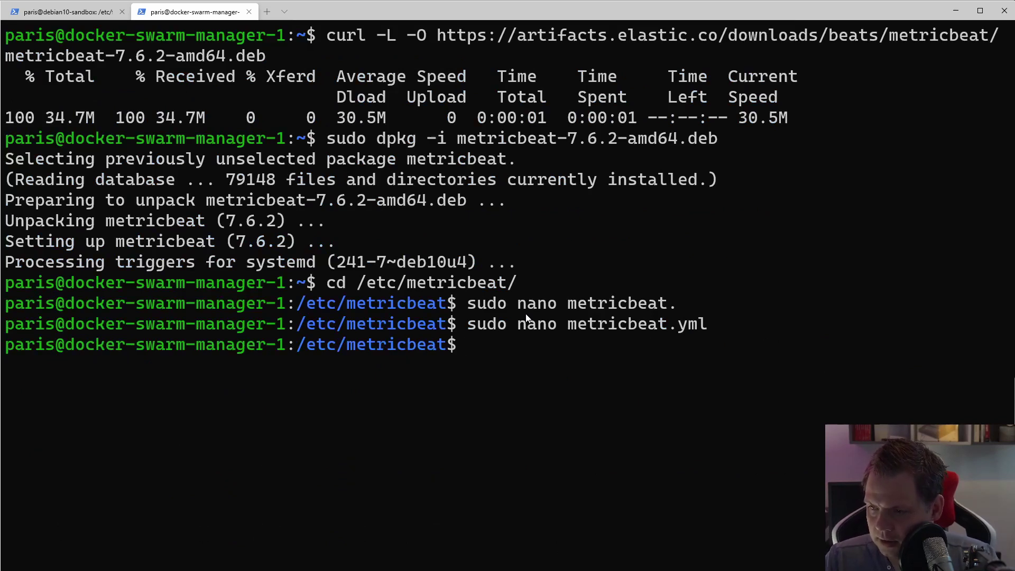
text(sudo metricbeat )
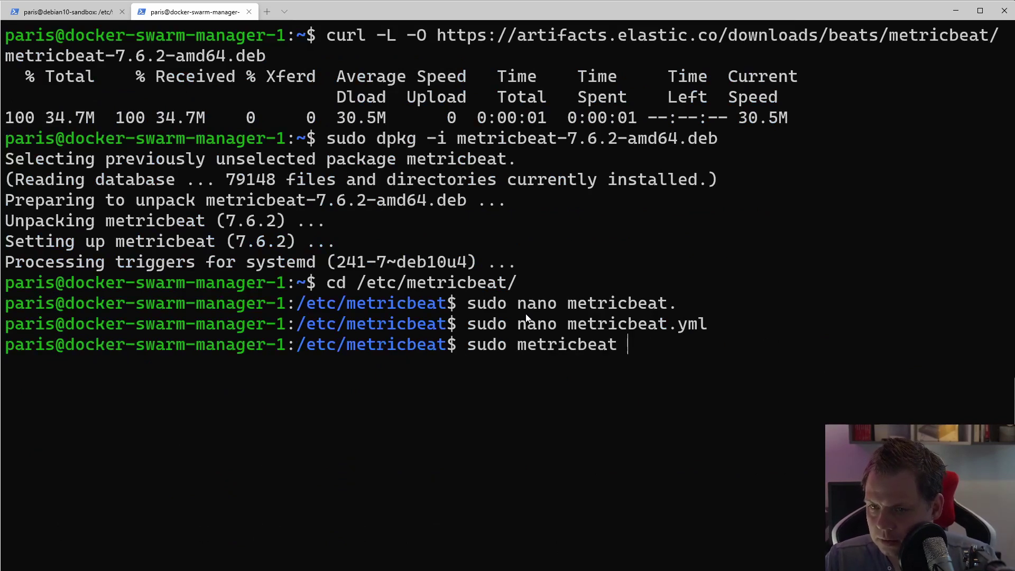
text(module)
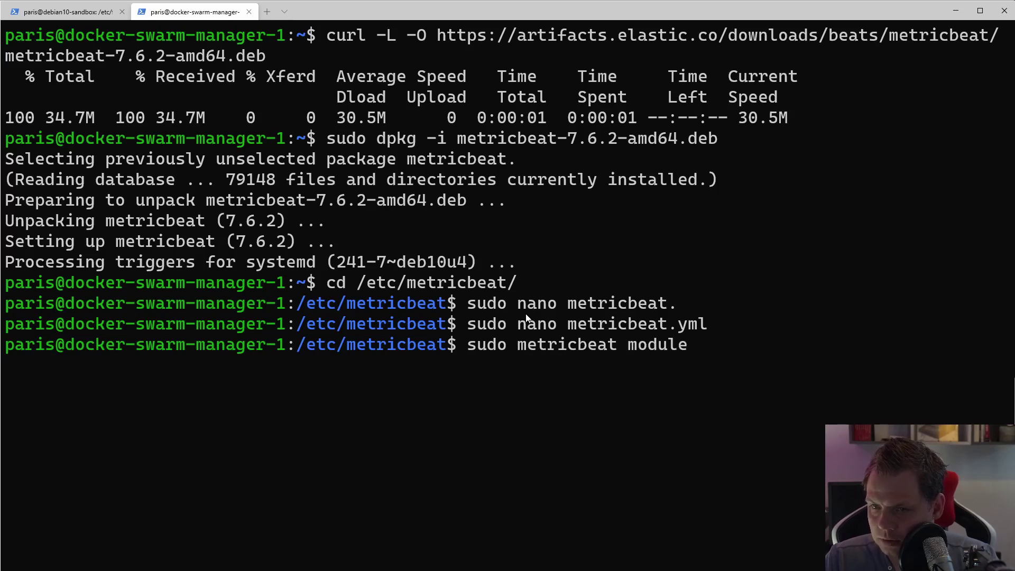
text( enable dock)
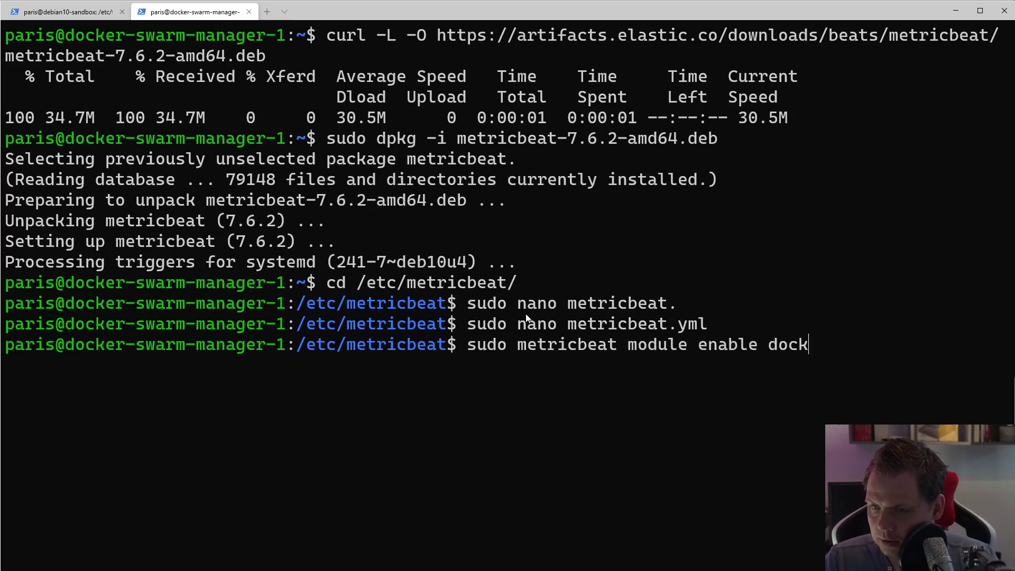
text(er)
key(Return)
key(Up)
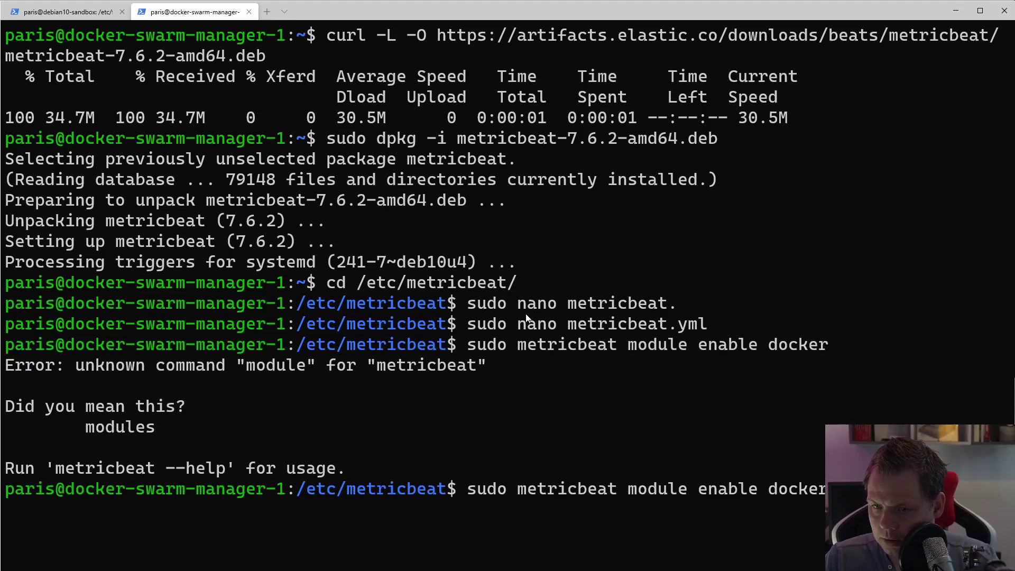
key(Left)
key(Left)
key(Left)
key(Left)
key(Left)
key(Left)
key(Left)
key(Left)
key(Left)
key(Left)
key(Left)
key(Left)
key(Left)
text(s)
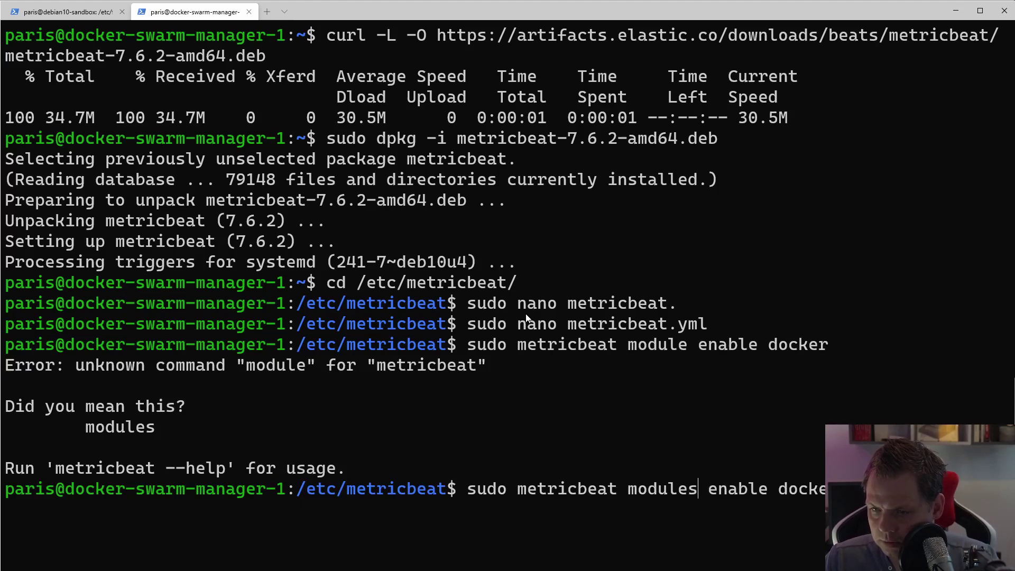
key(Return)
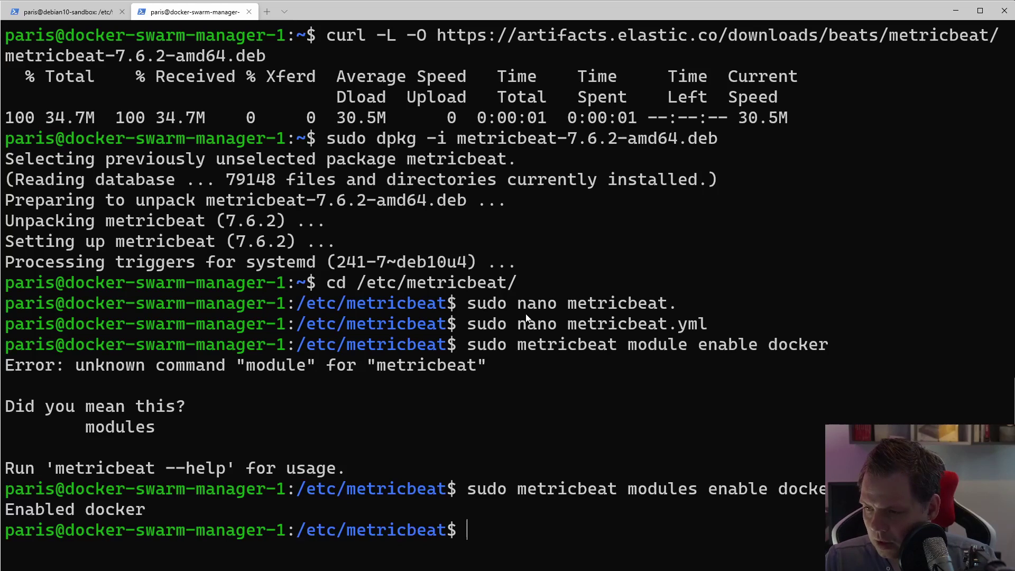
- Go into modules.d and display the contents of docker.yml
text(cd modules.d/)
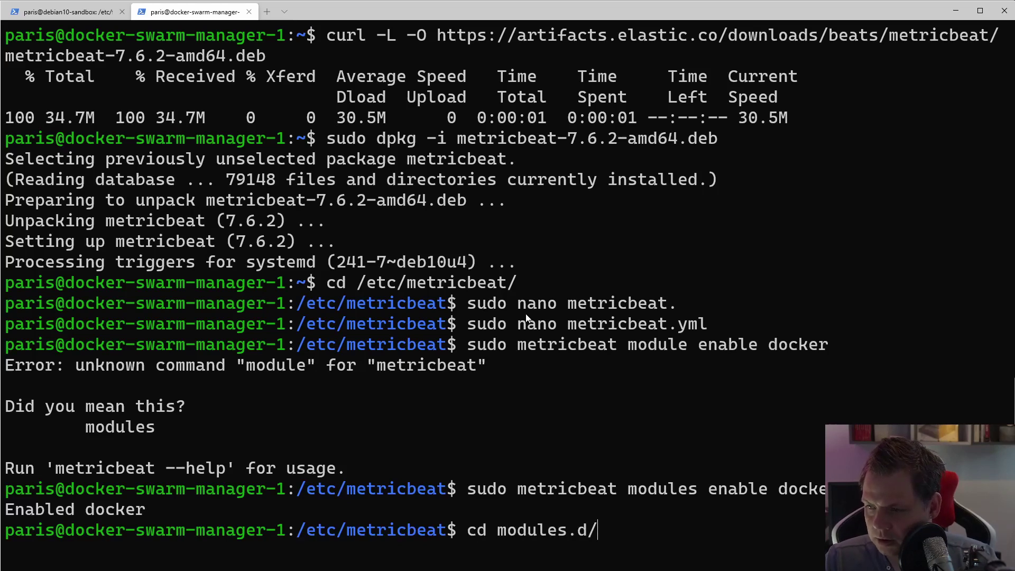
key(Return)
text(cat docker.yml)
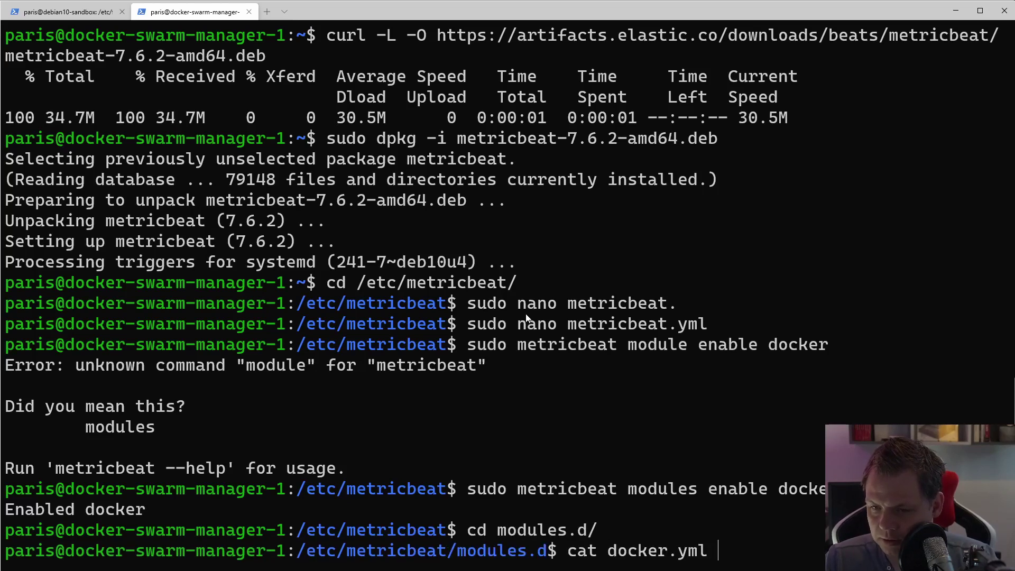
key(Return)
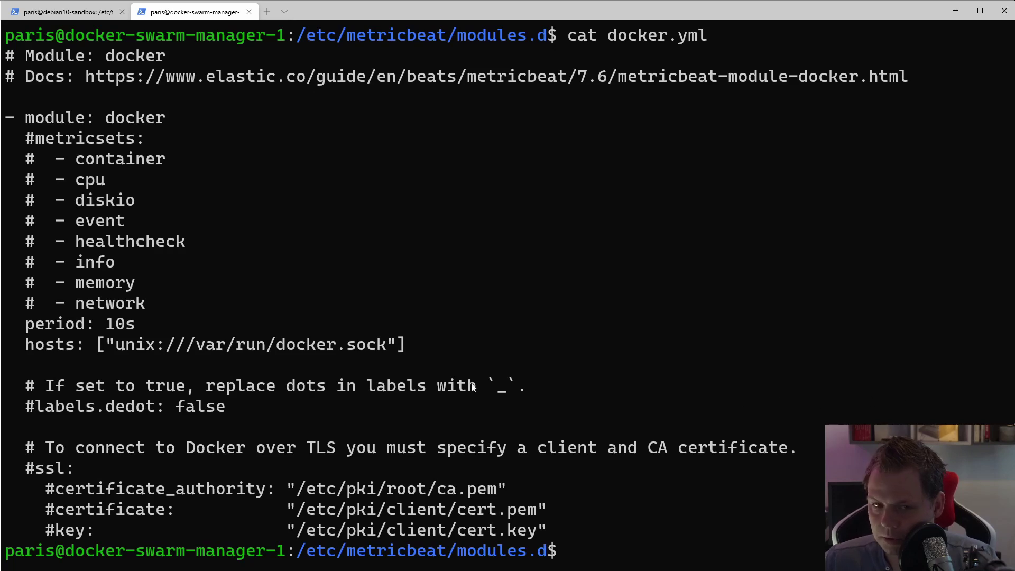
- Open docker.yml in nano with sudo
key(Up)
key(Up)
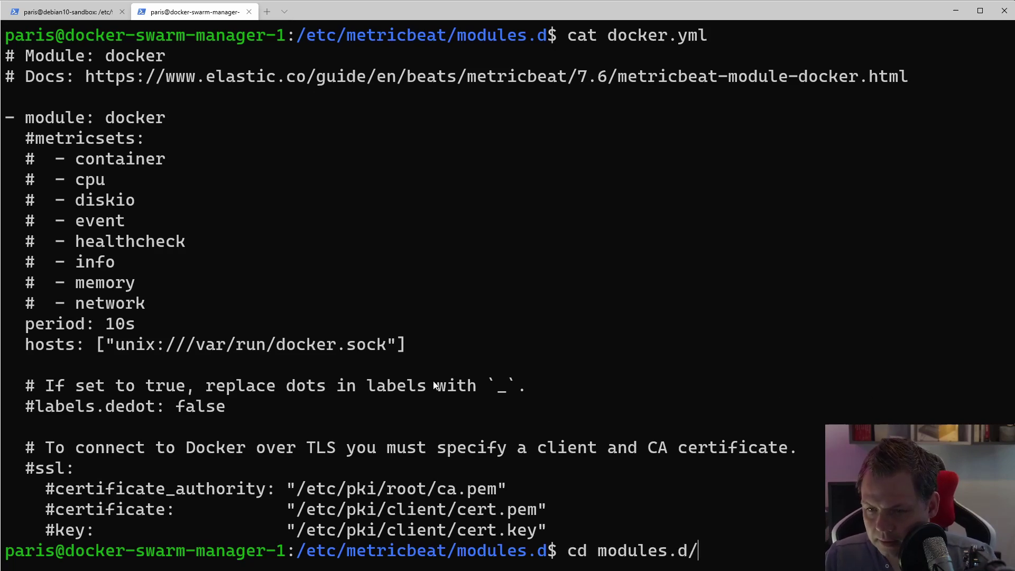
key(ctrl+u)
text(sudo nno)
key(BackSpace)
key(BackSpace)
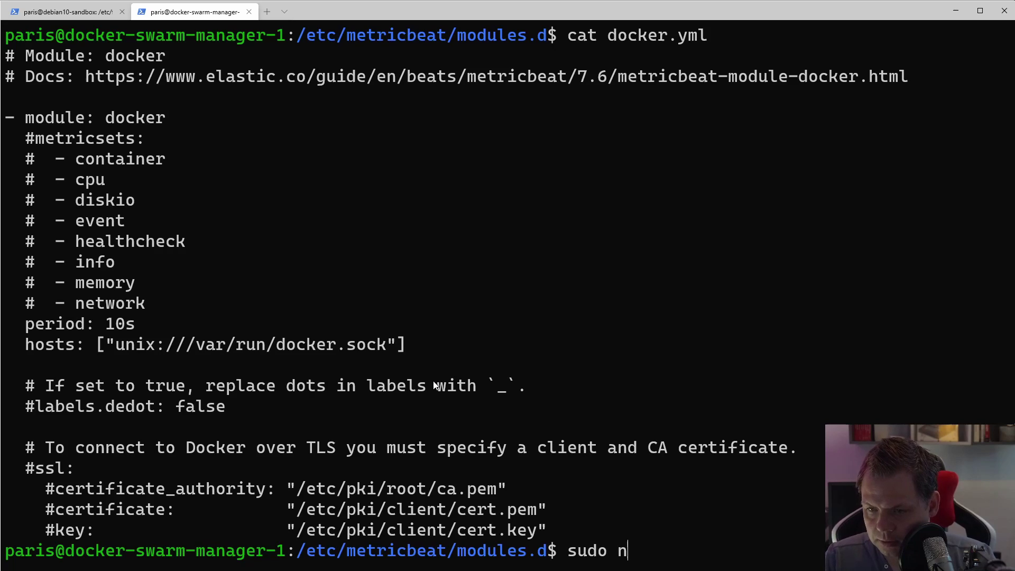
text(ano )
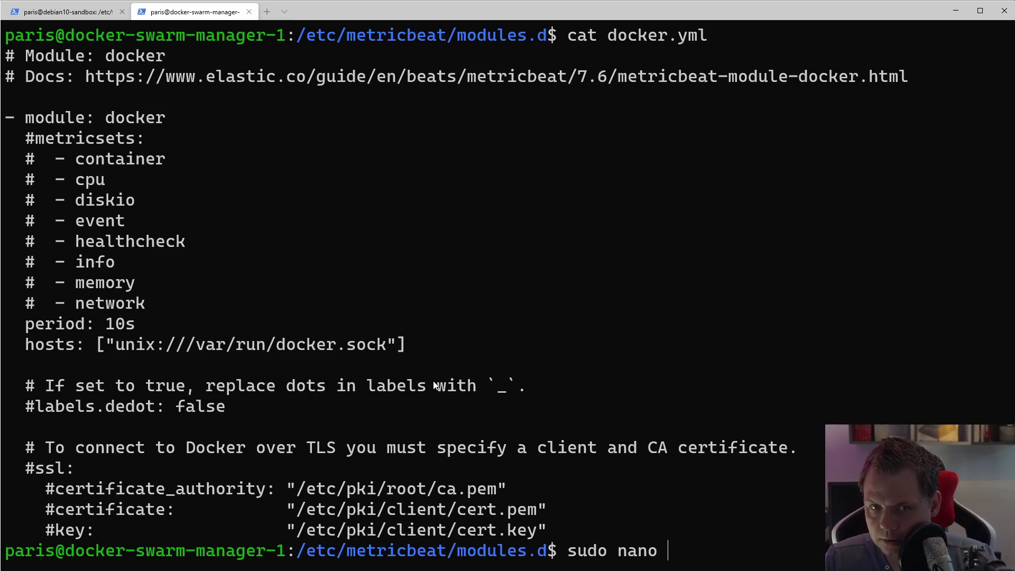
text(do)
key(Tab)
key(Return)
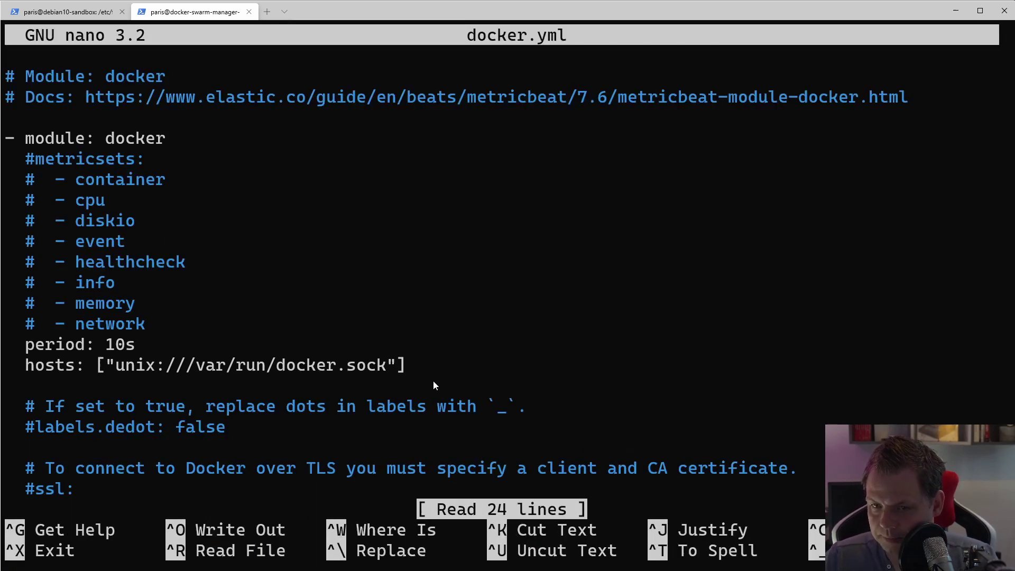
- Uncomment the metricsets key and the container, cpu, diskio, event, healthcheck, info, memory and network entries
key(Down)
key(Down)
key(Down)
key(Down)
key(Down)
key(Right)
key(Right)
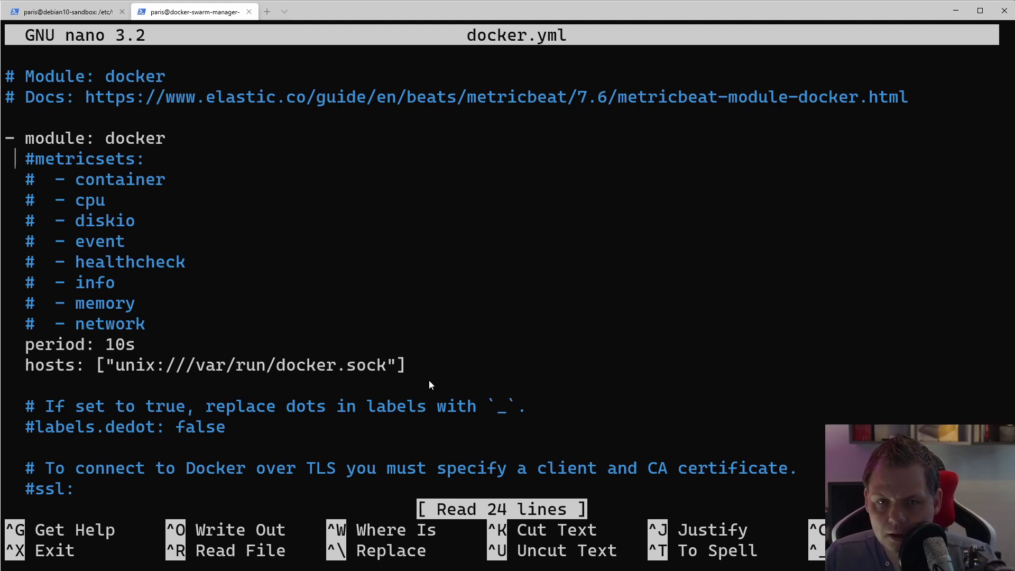
key(Delete)
key(Down)
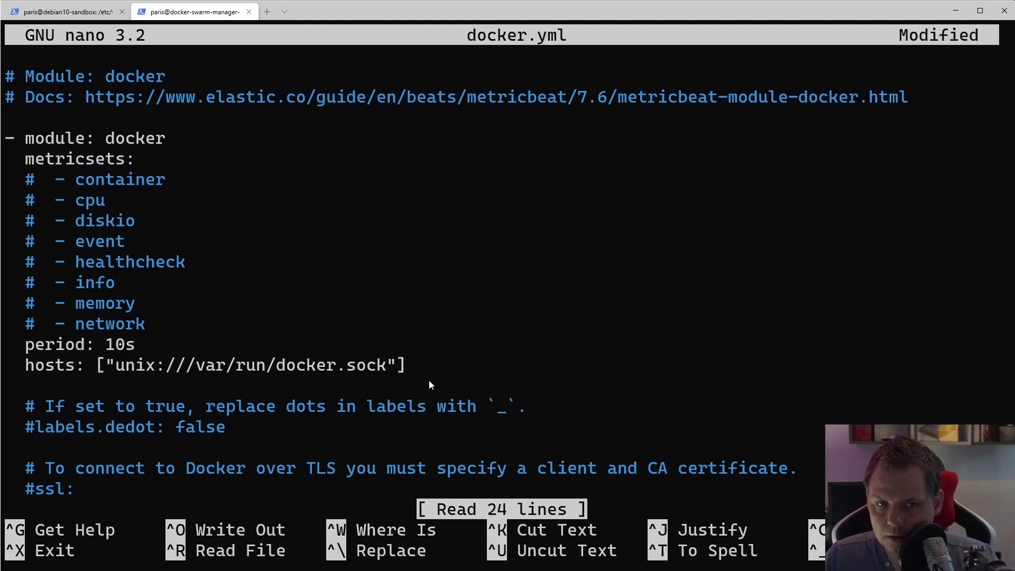
key(Delete)
key(Down)
key(Delete)
key(Down)
key(Delete)
key(Down)
key(Delete)
key(Down)
key(Delete)
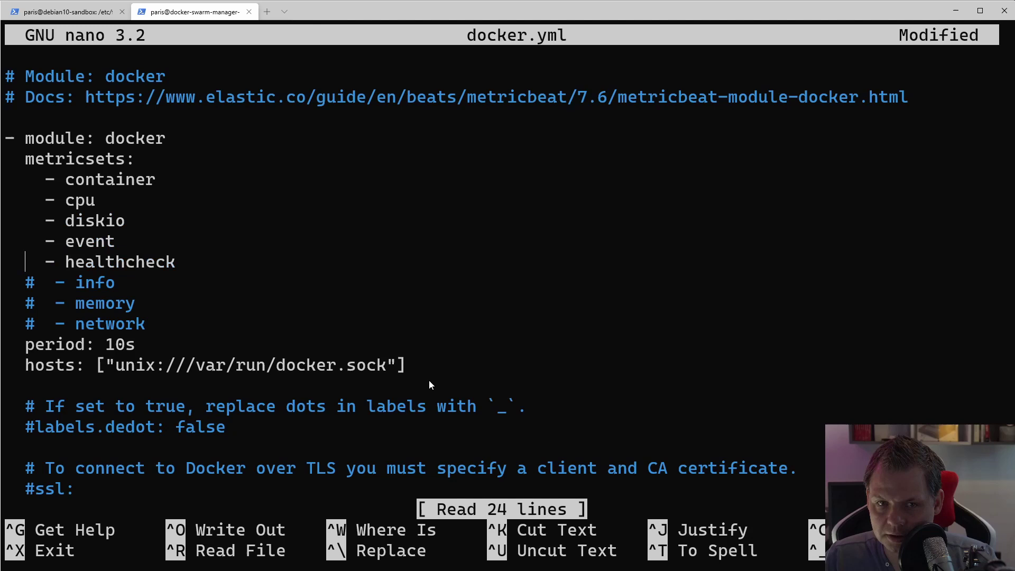
key(Down)
key(Delete)
key(Down)
key(Delete)
key(Down)
key(Delete)
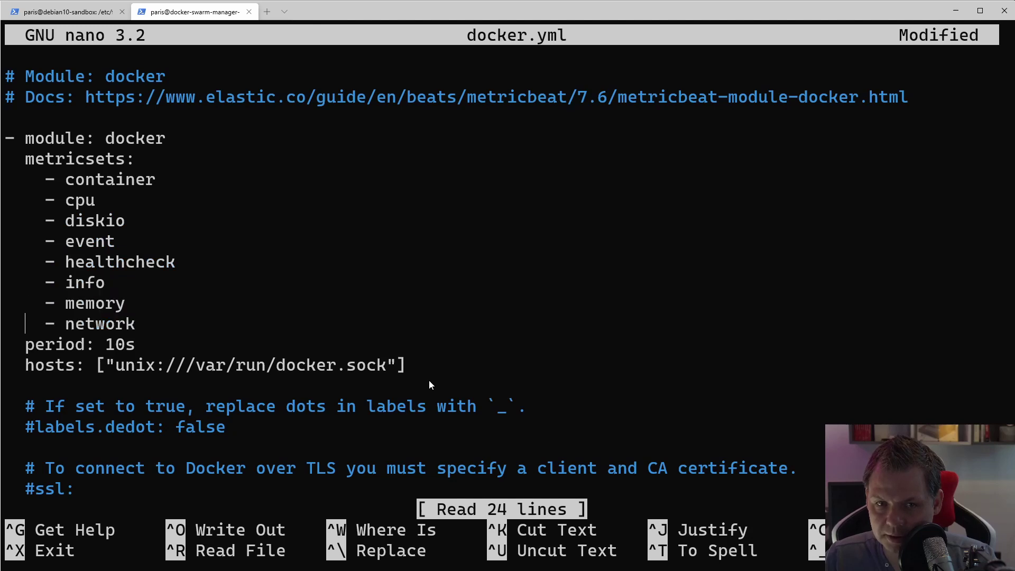
- Save docker.yml, check the period and hosts lines, and write the file again
key(ctrl+o)
key(Return)
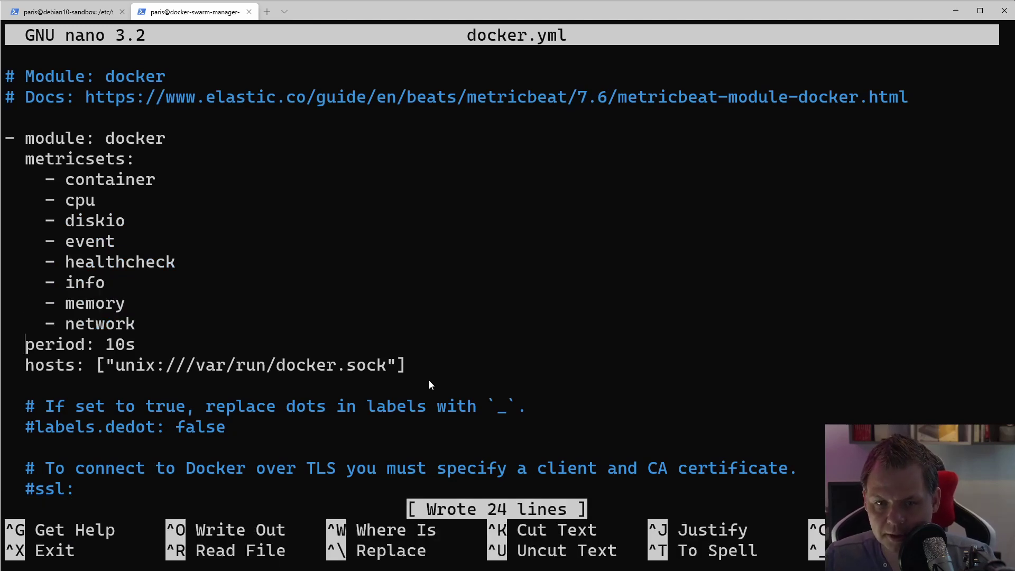
key(Down)
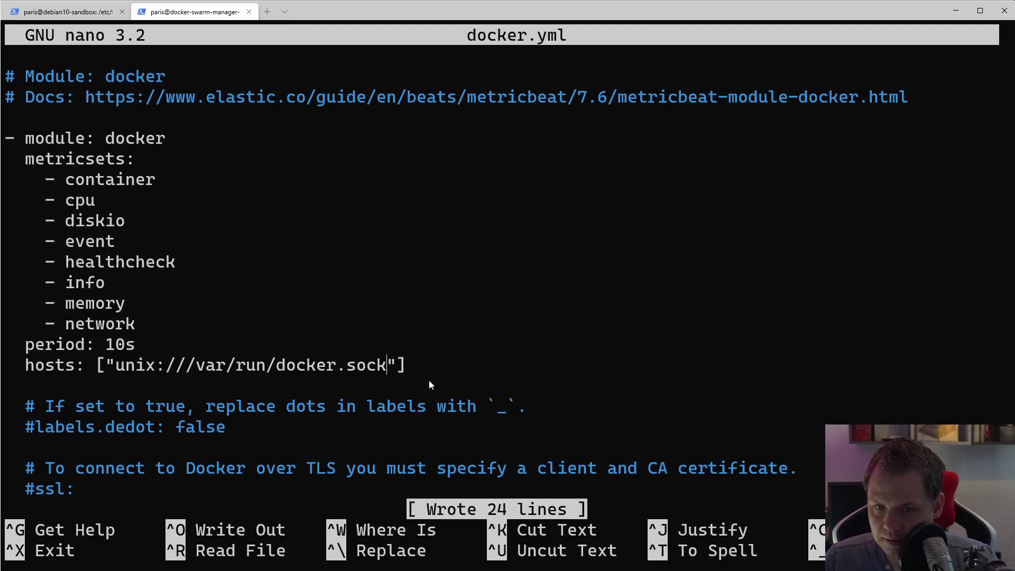
key(Up)
key(Down)
key(Down)
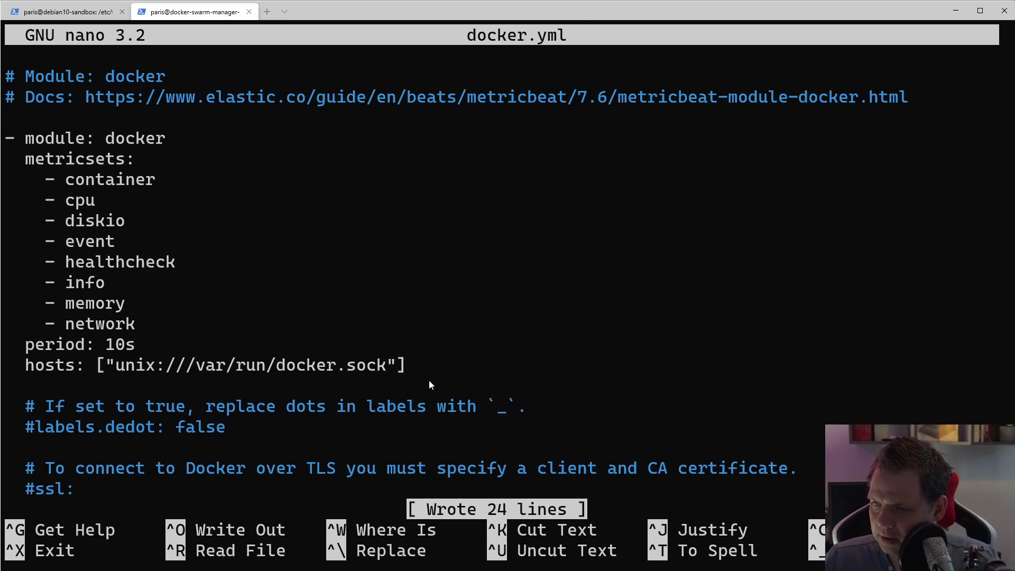
key(ctrl+o)
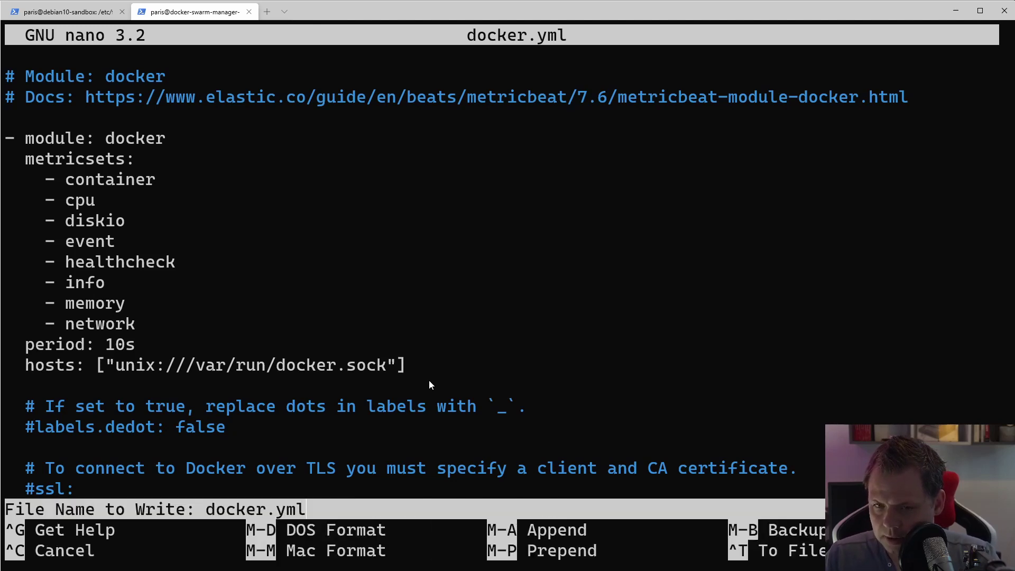
key(Return)
- Exit nano and run sudo metricbeat setup to load the index and dashboards
key(ctrl+x)
text(sudo )
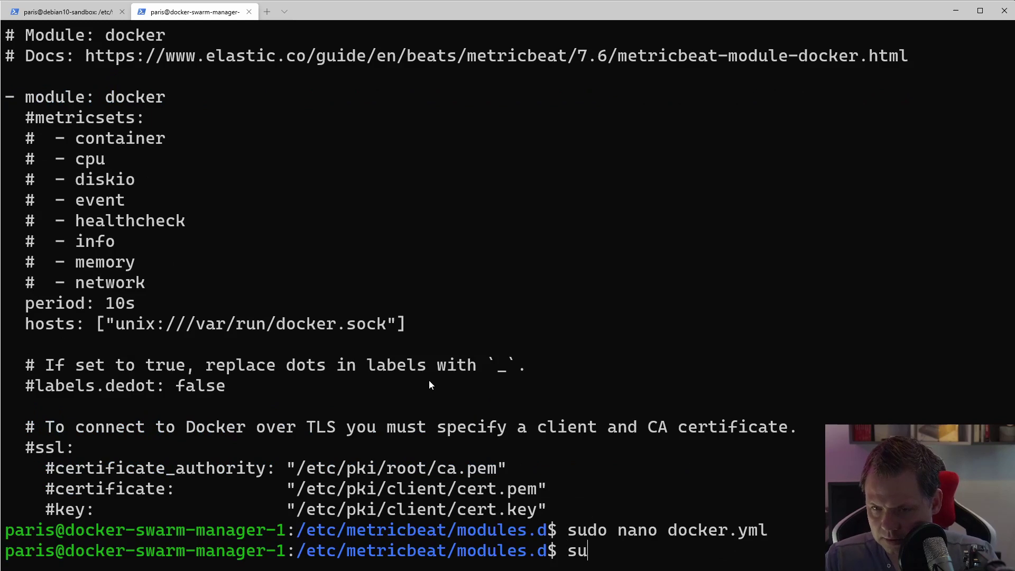
text(metricbeat set)
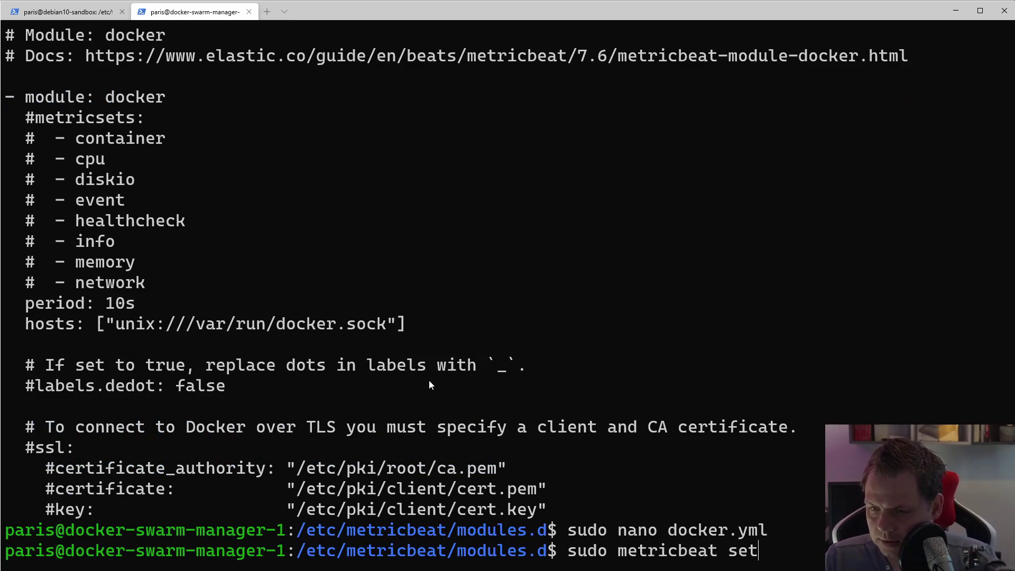
text(up)
key(Return)
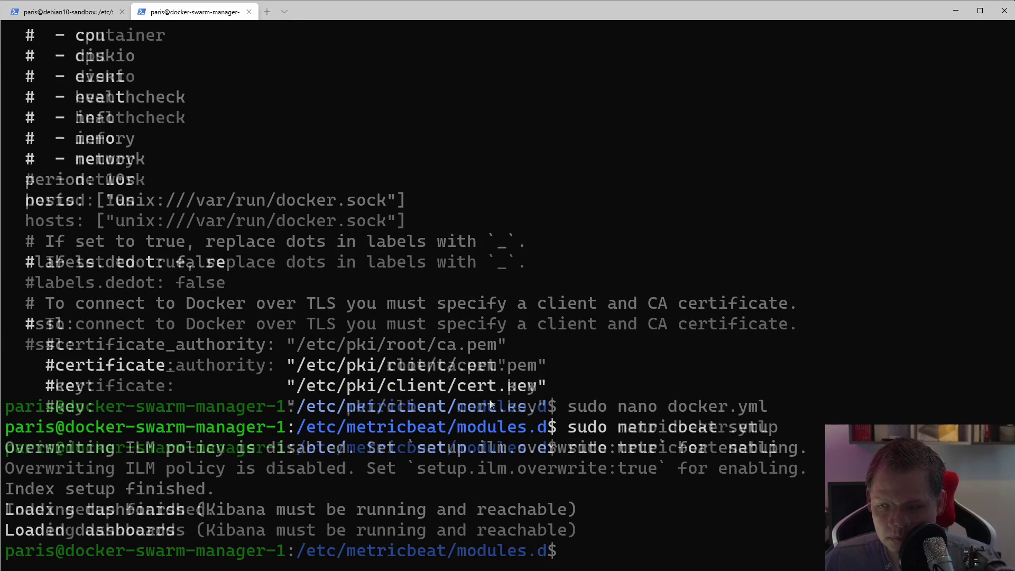
- Start the Metricbeat service with sudo service metricbeat start
text(sud)
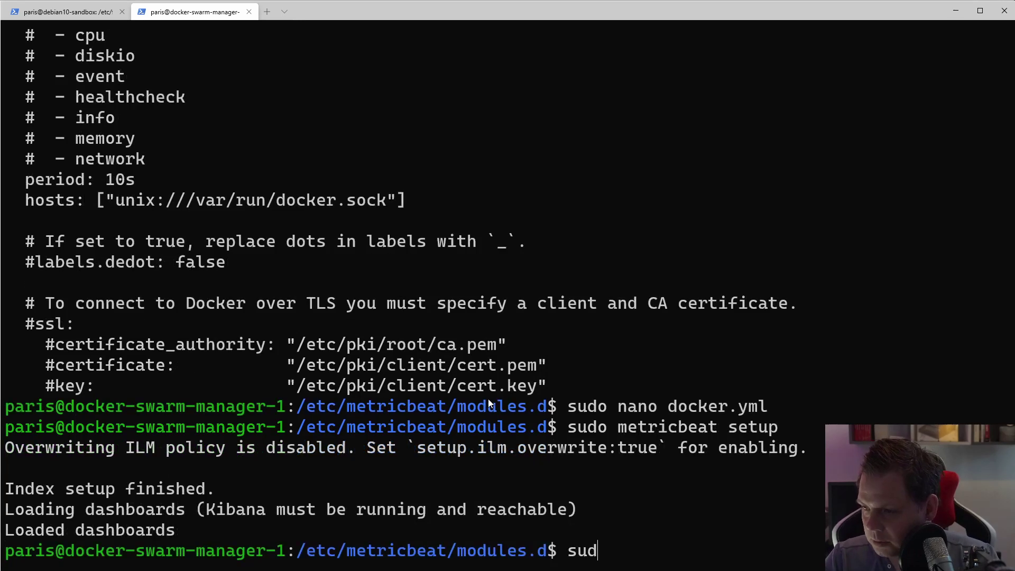
text(o service metricbeat st)
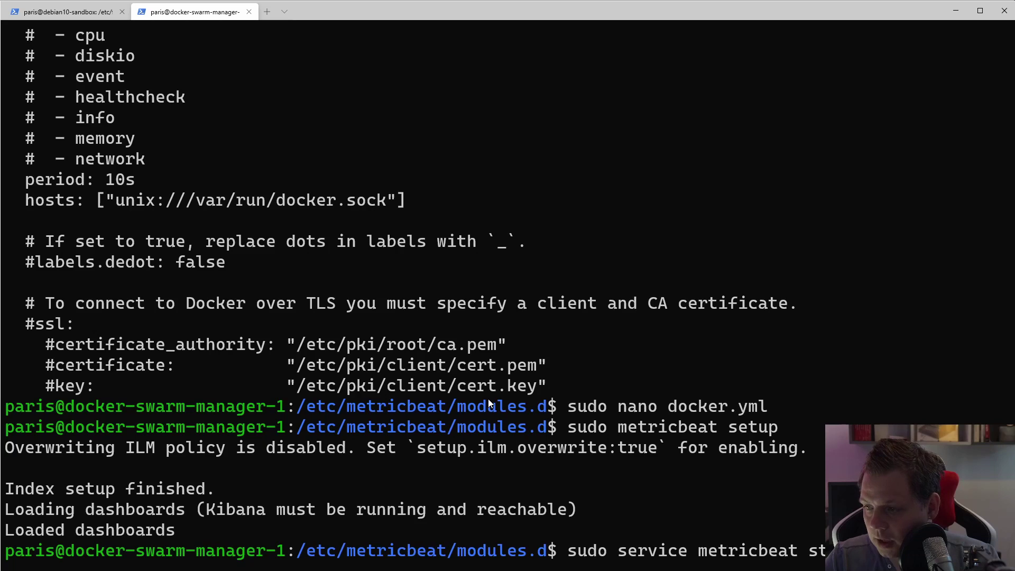
key(Return)
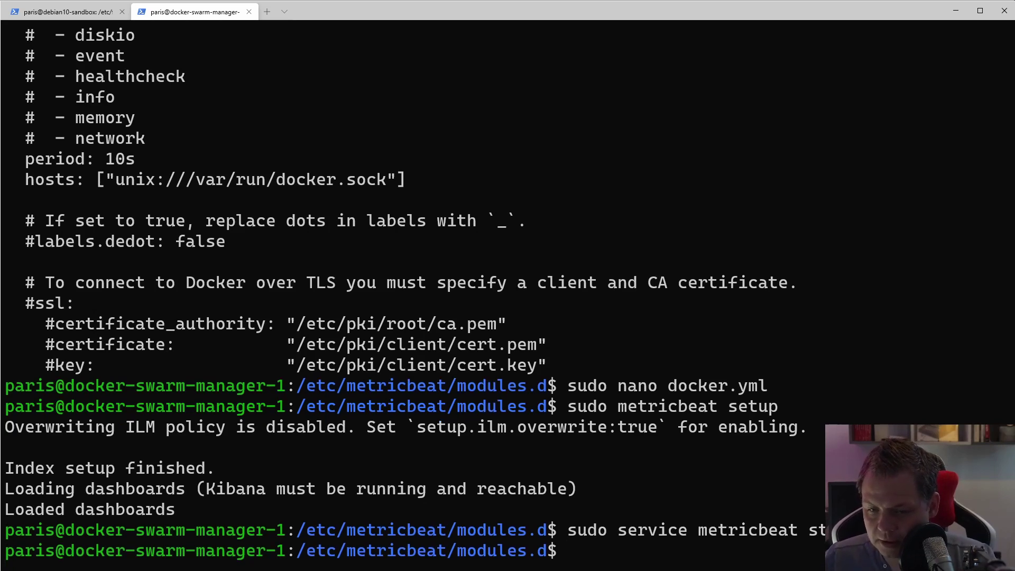
key(alt+Tab)
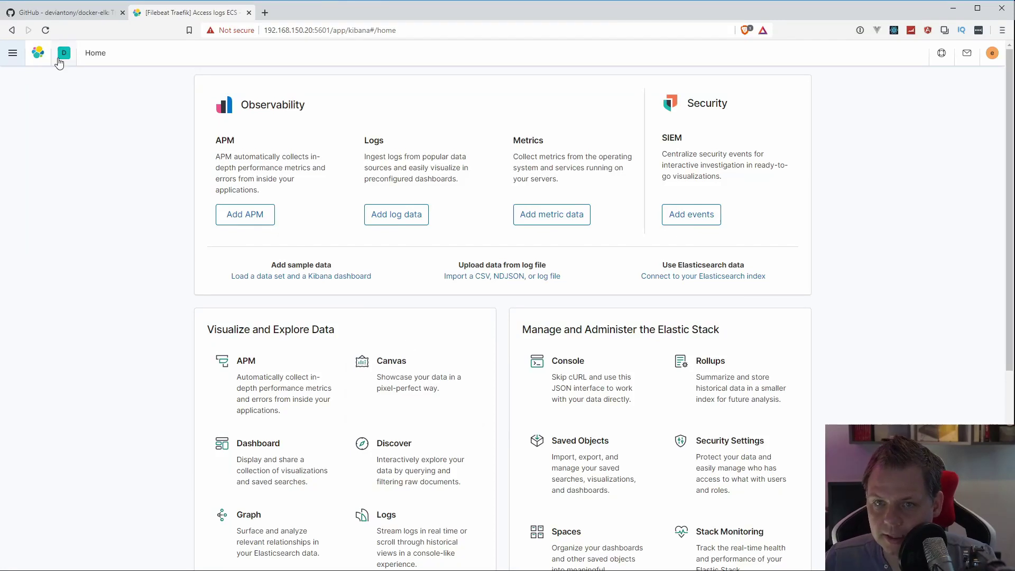
- Search Kibana's dashboard list for 'docker' and open [Metricbeat Docker] Overview ECS
click(12, 54)
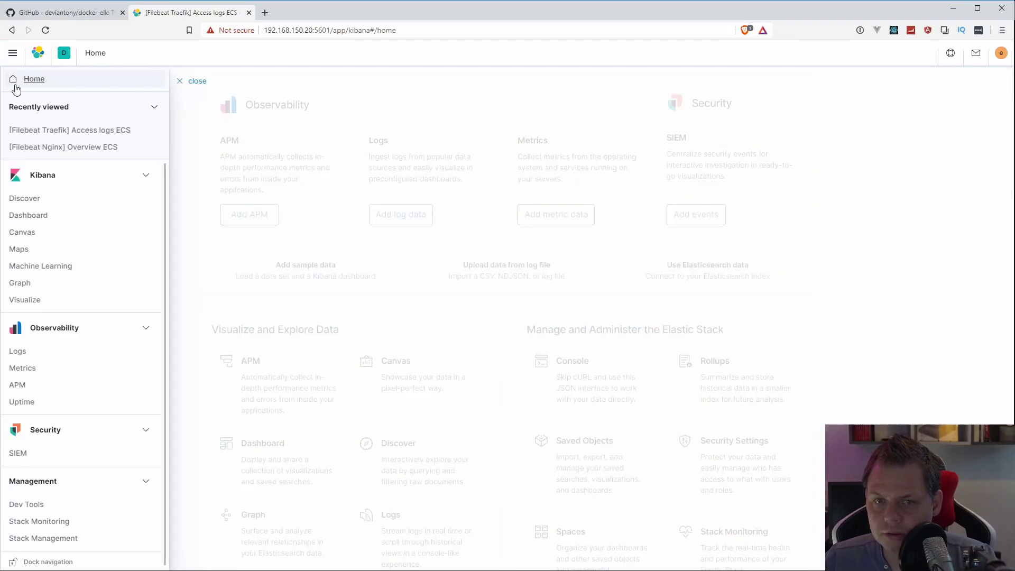
click(34, 214)
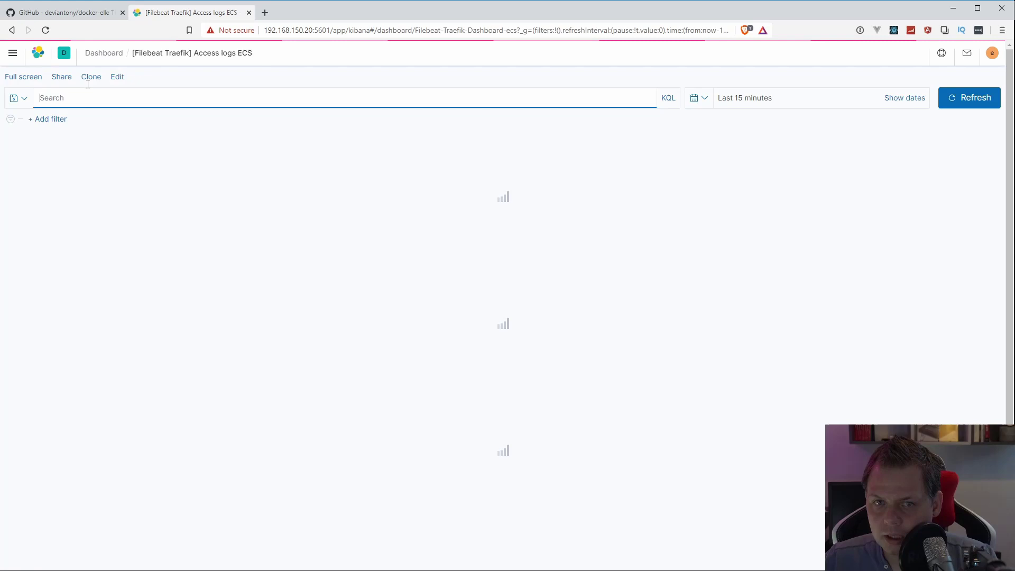
click(13, 53)
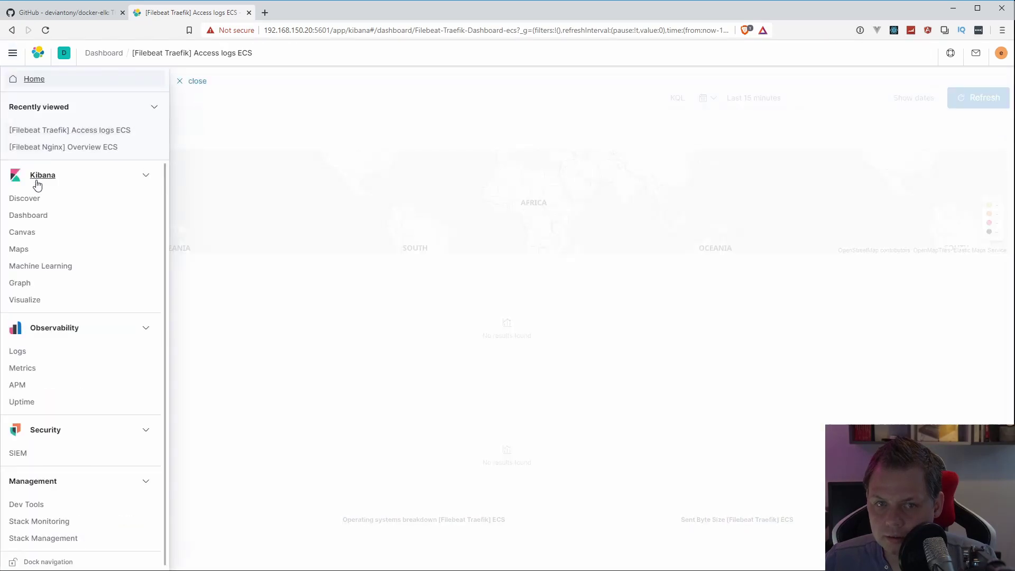
click(32, 213)
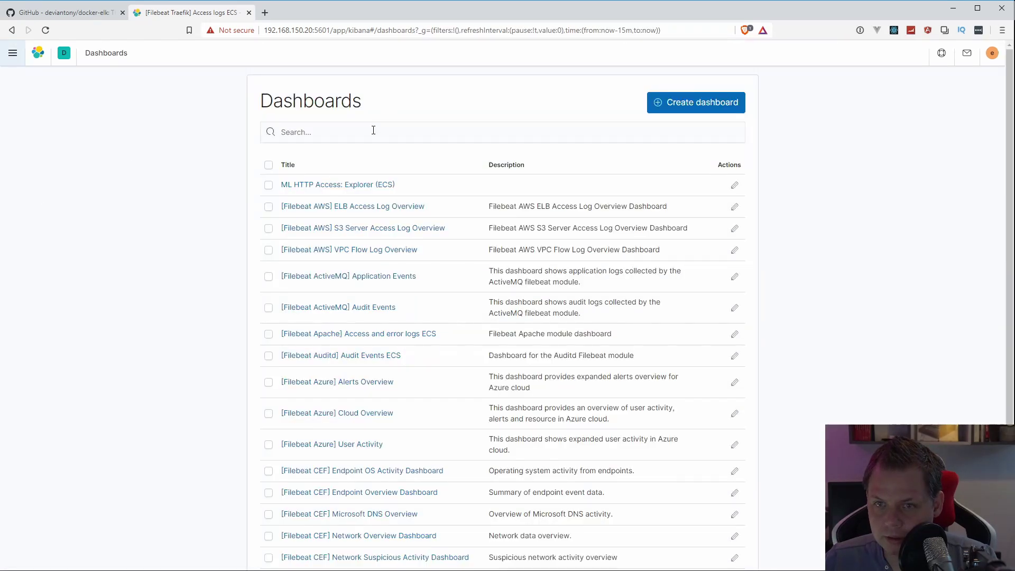
click(373, 131)
text(docker)
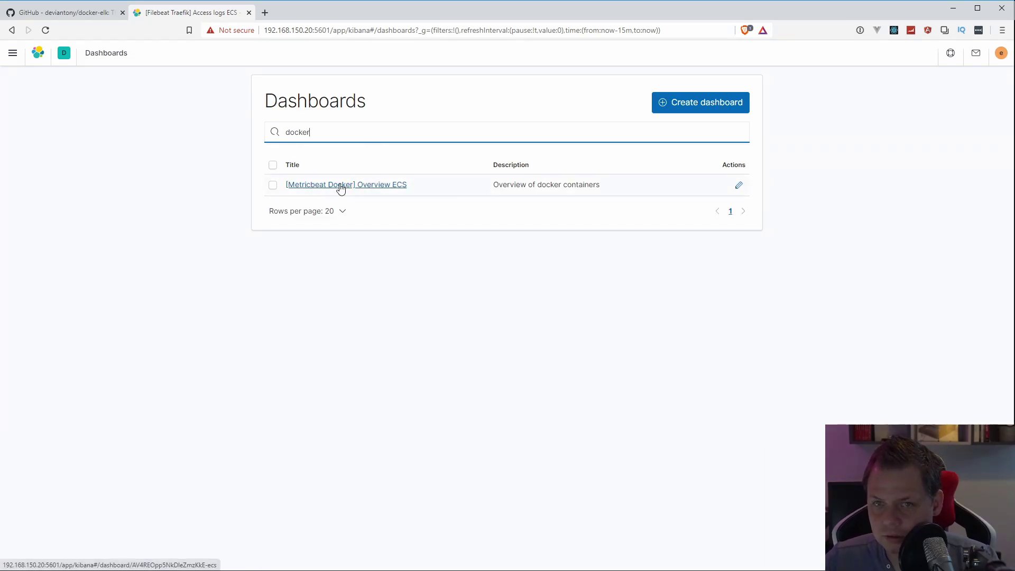
click(359, 189)
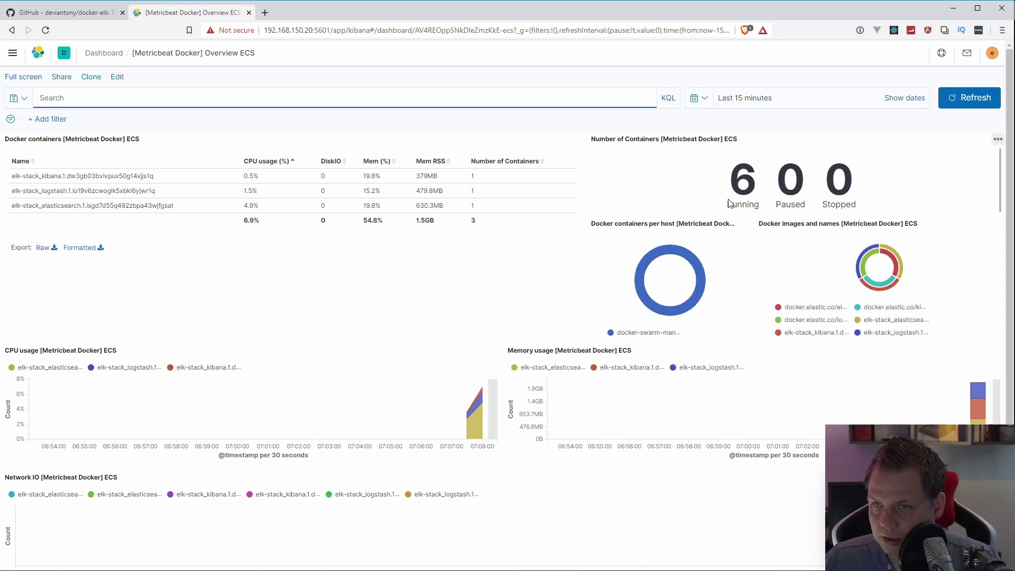
drag(729, 203, 873, 202)
click(873, 202)
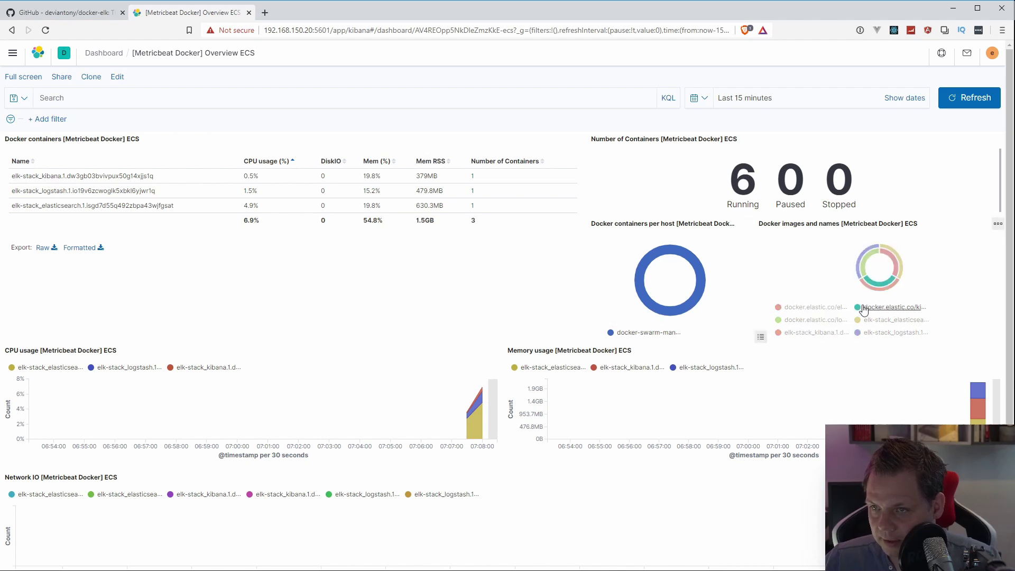
scroll(938, 356, down, 1)
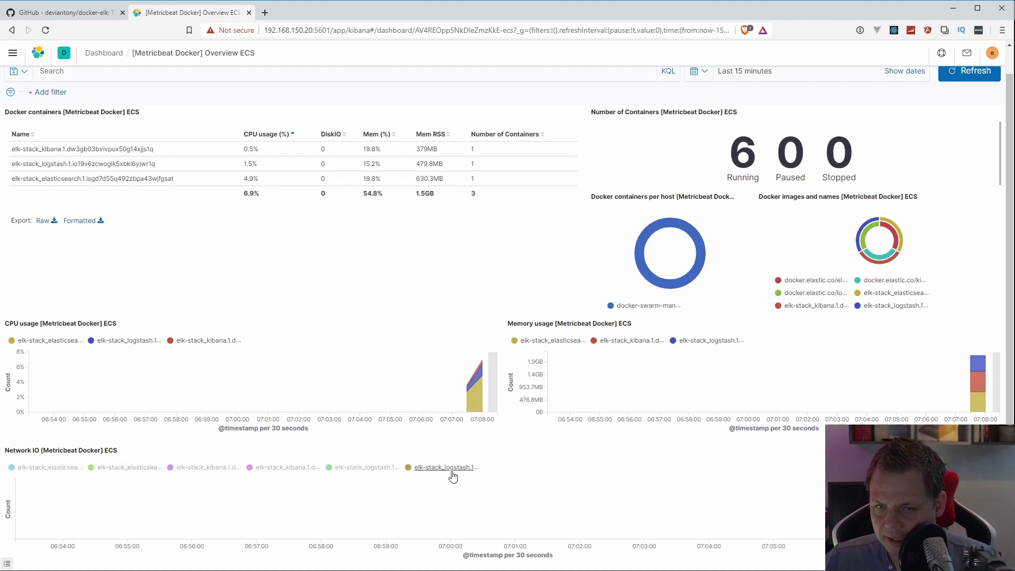
scroll(453, 534, up, 1)
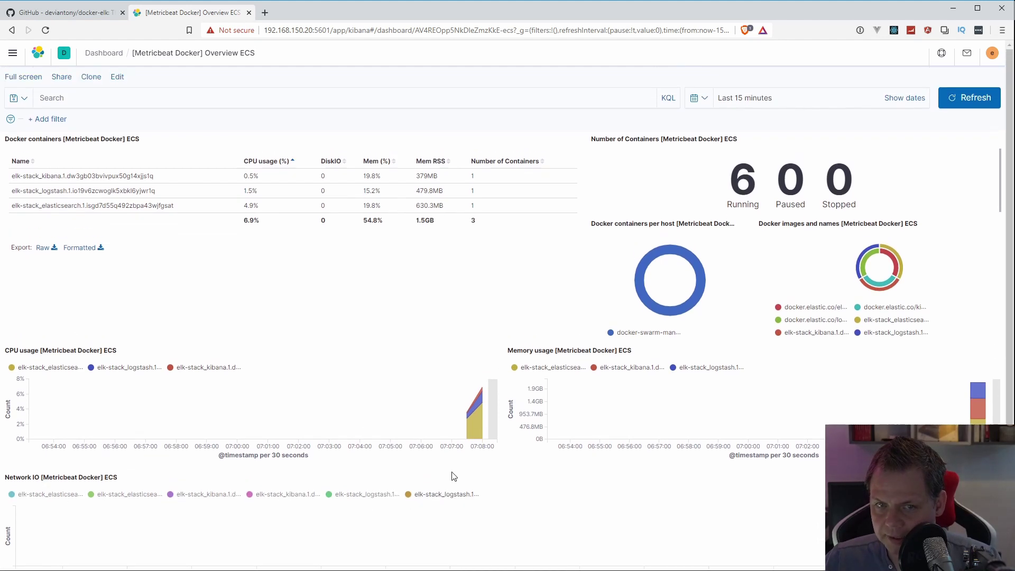
double_click(419, 218)
double_click(423, 219)
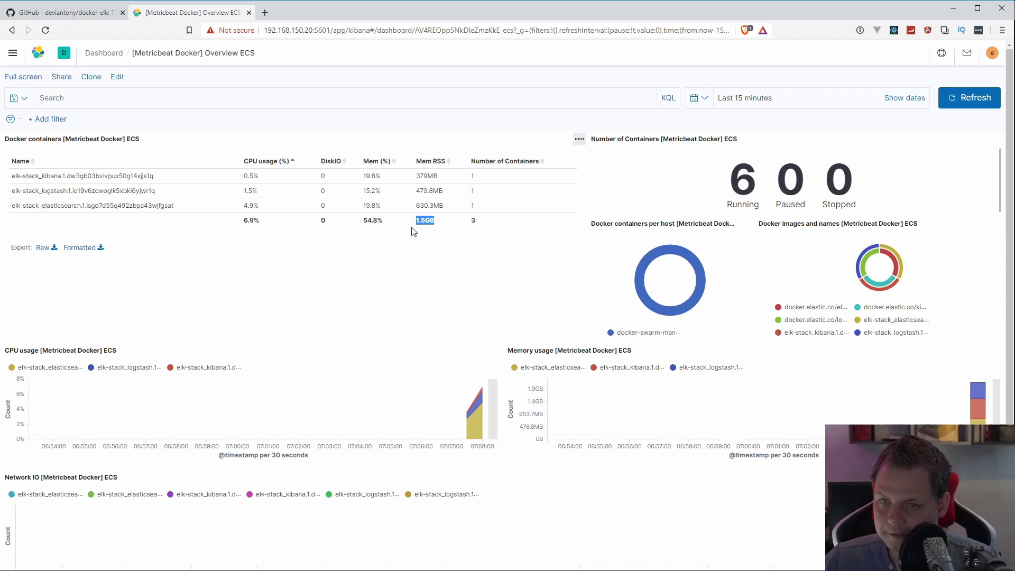
click(428, 220)
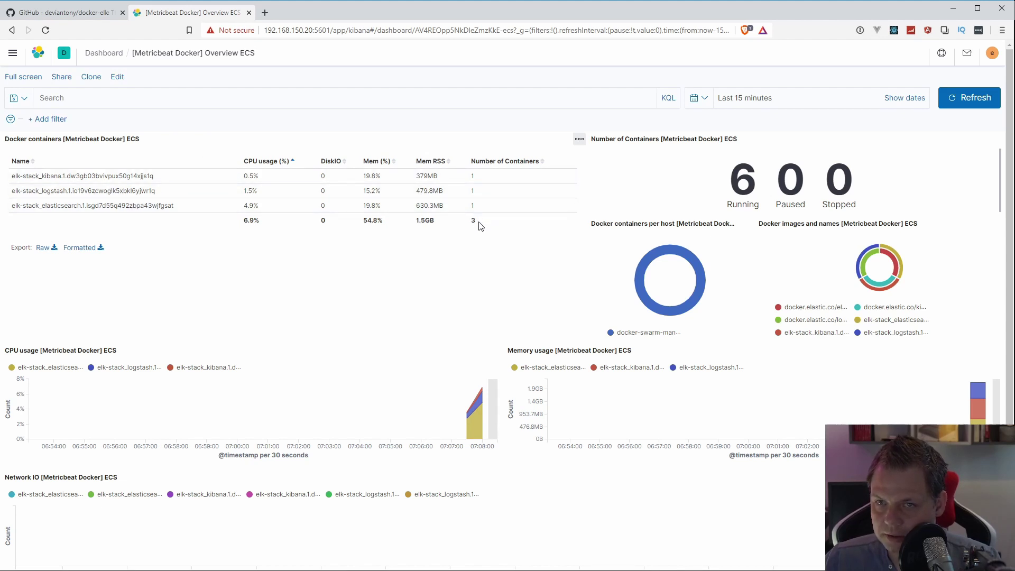
drag(492, 208, 348, 190)
click(410, 186)
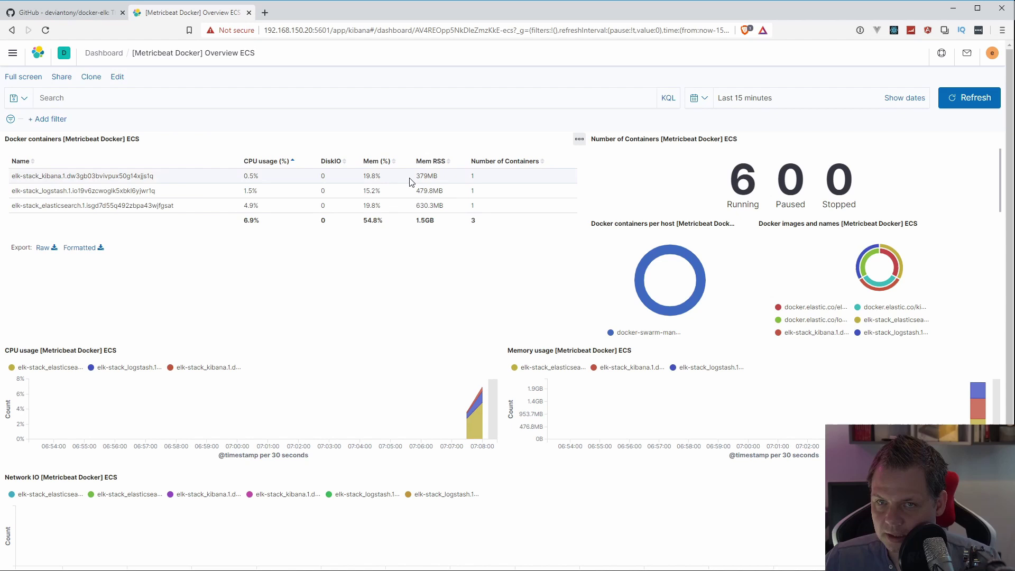